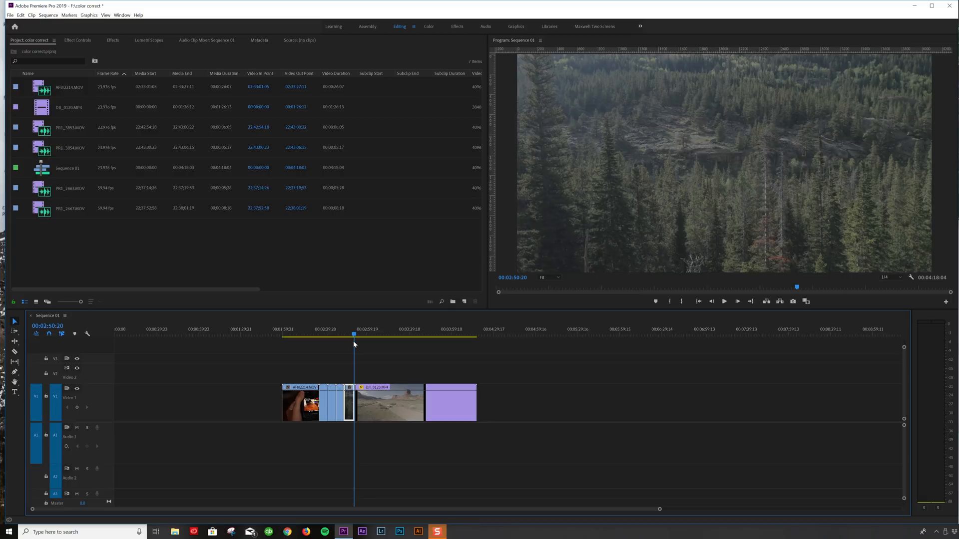
# Scrub through the desert drone clip in the sequence, and return the playhead to the start of the first clip
pyautogui.moveTo(353, 341); pyautogui.dragTo(374, 340)
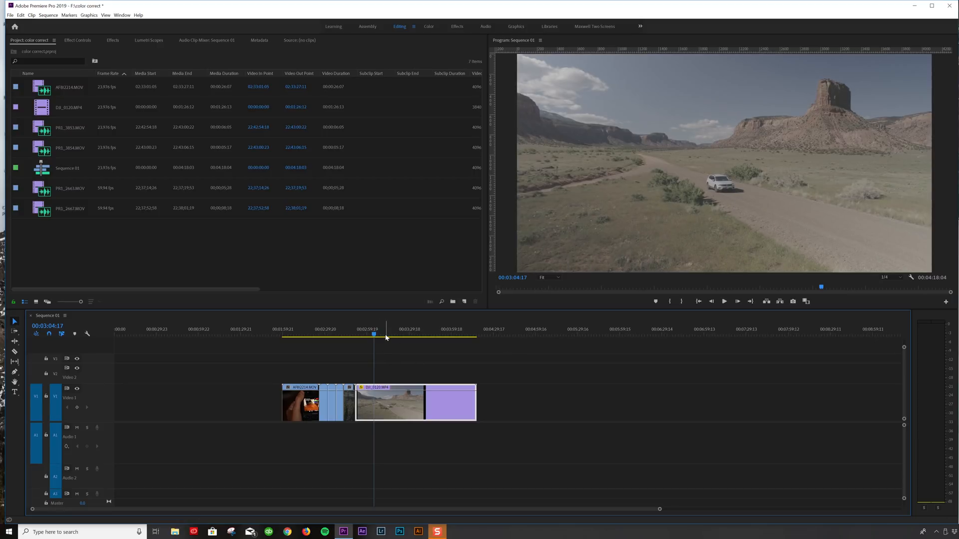
pyautogui.moveTo(371, 336); pyautogui.dragTo(408, 338)
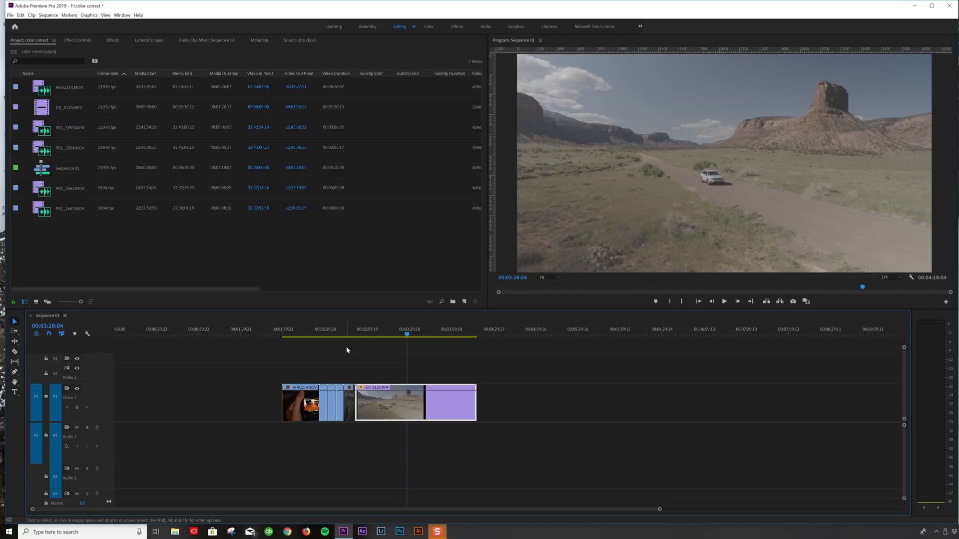
pyautogui.click(308, 334)
pyautogui.moveTo(308, 332); pyautogui.dragTo(284, 343)
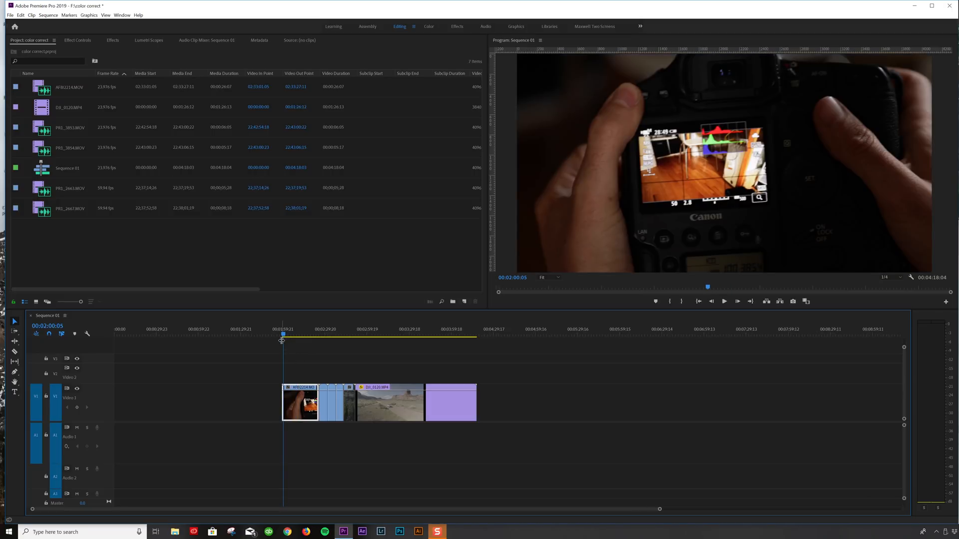
# Examine the Picture Style screens in the first clip's camera footage, from the Neutral profile to the CineStyle detail settings
pyautogui.press('=')
pyautogui.press('=')
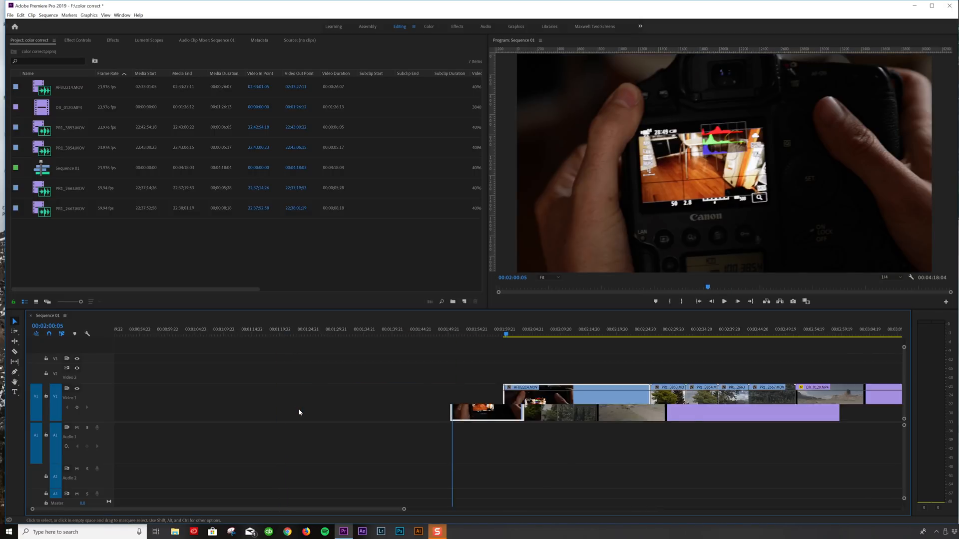
pyautogui.click(507, 335)
pyautogui.moveTo(507, 335); pyautogui.dragTo(526, 322)
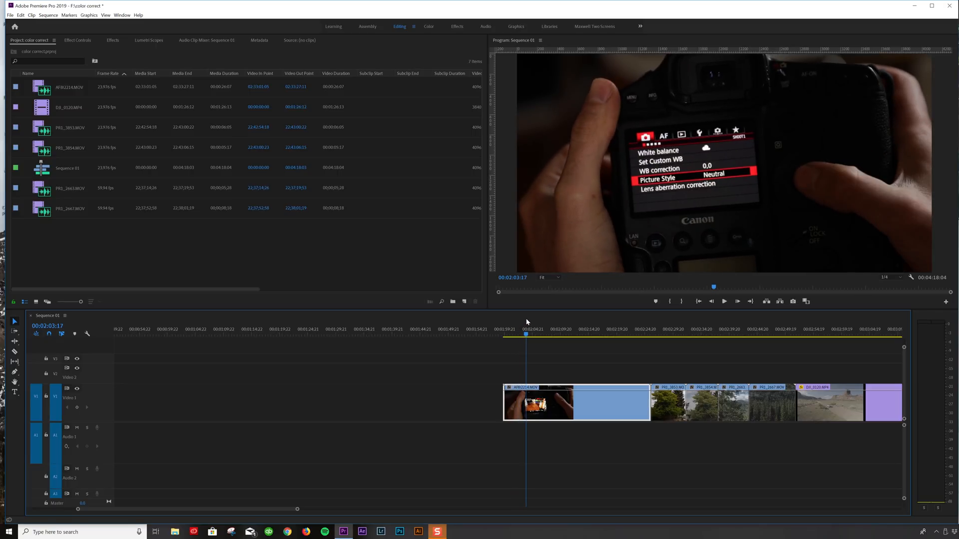
pyautogui.moveTo(527, 323); pyautogui.dragTo(530, 320)
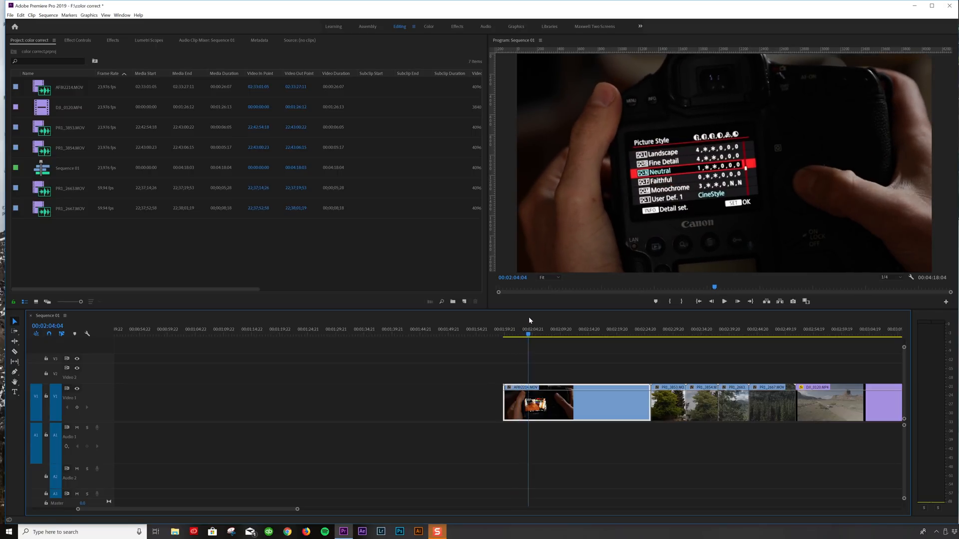
pyautogui.moveTo(529, 321); pyautogui.dragTo(537, 322)
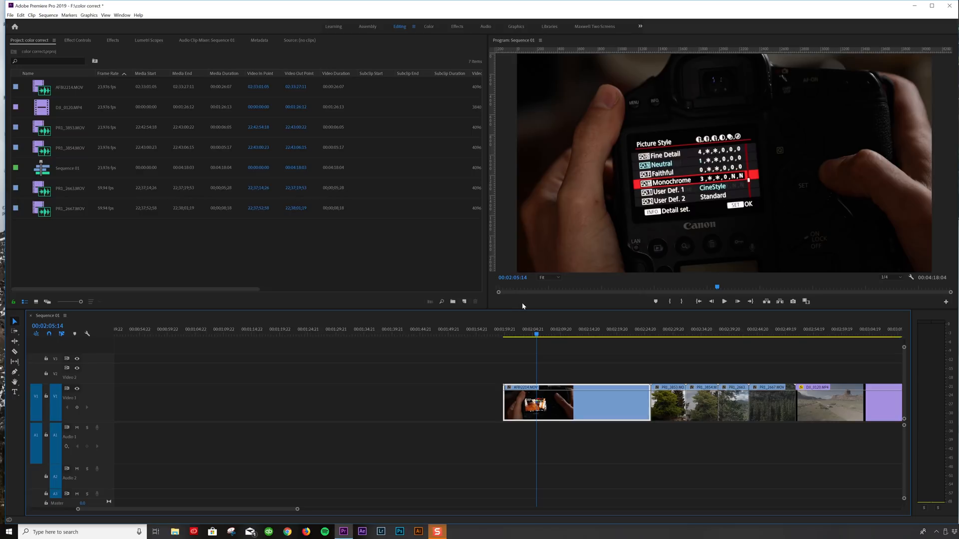
pyautogui.moveTo(538, 336); pyautogui.dragTo(543, 336)
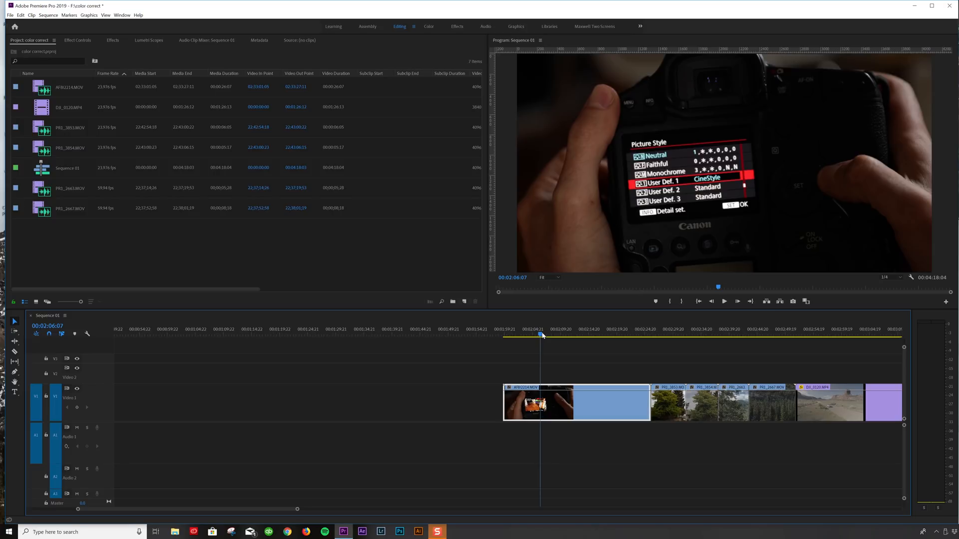
pyautogui.moveTo(543, 335); pyautogui.dragTo(516, 342)
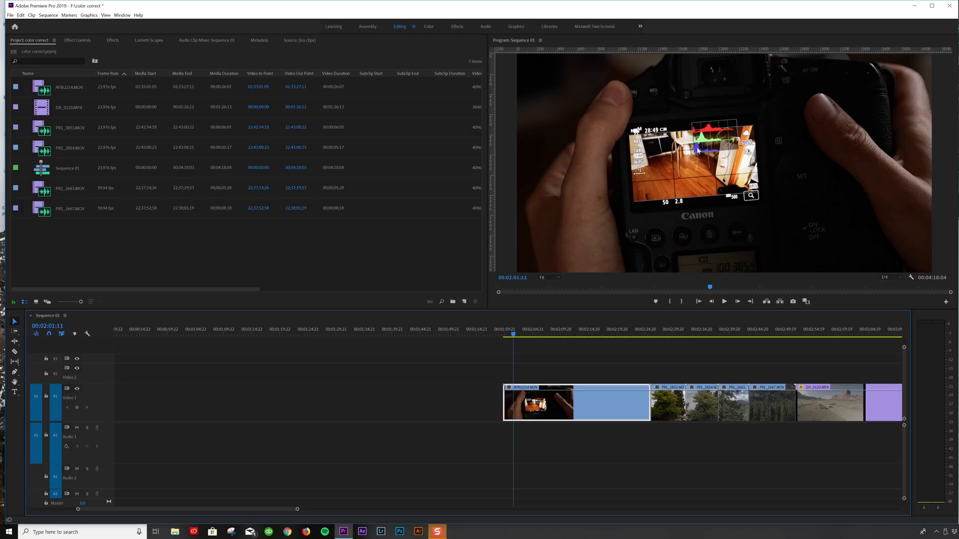
pyautogui.moveTo(512, 335); pyautogui.dragTo(560, 331)
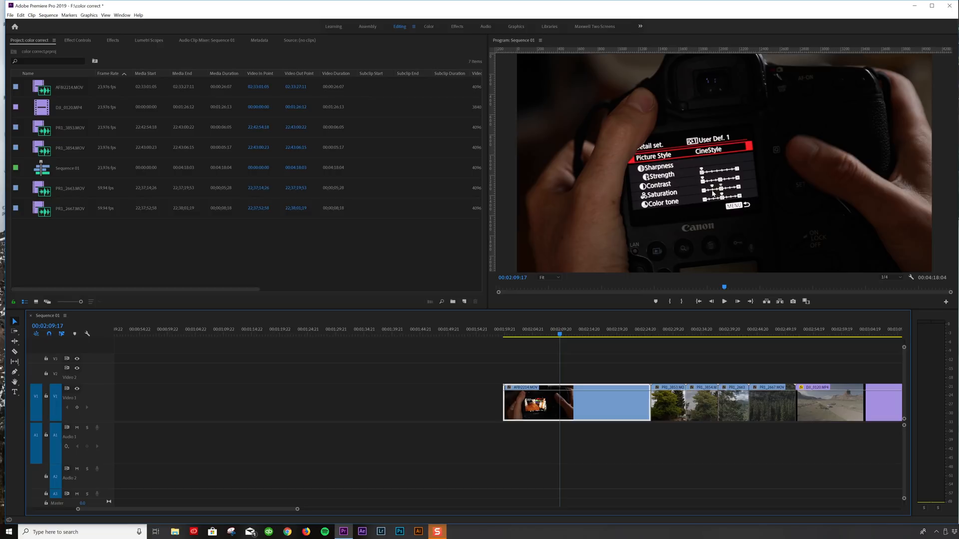
pyautogui.click(565, 335)
pyautogui.moveTo(566, 335); pyautogui.dragTo(623, 333)
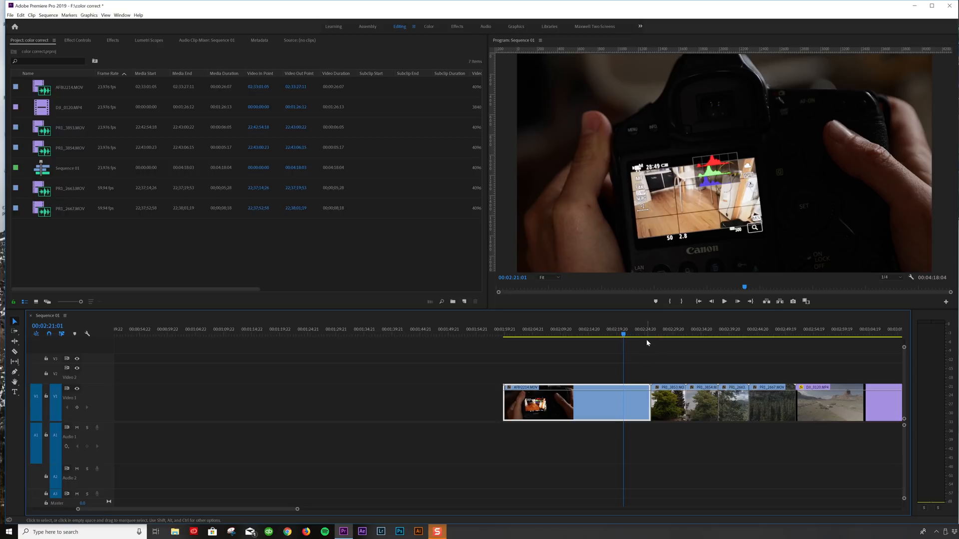
# Display the Lumetri Scopes in the Color workspace for the first tree clip, PR1_3853.MOV
pyautogui.moveTo(645, 331); pyautogui.dragTo(682, 338)
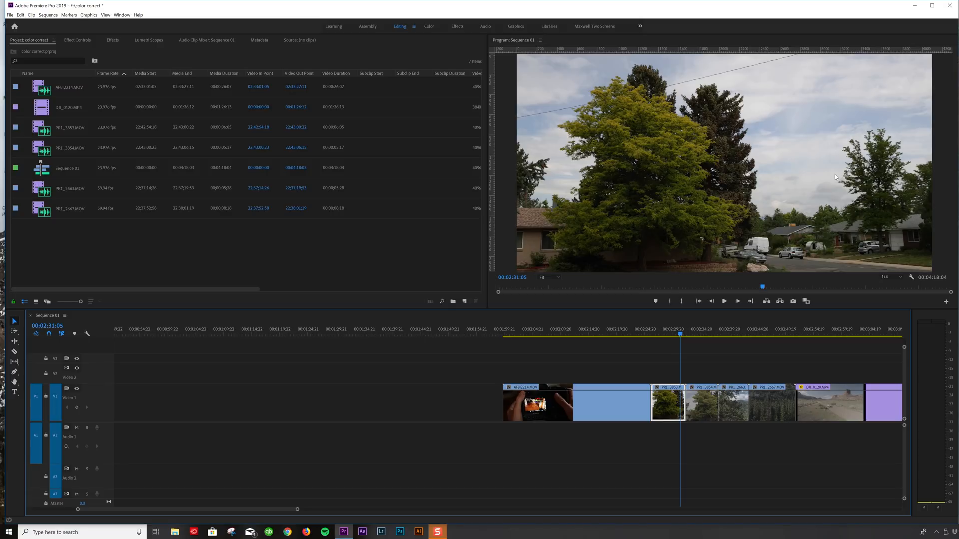
pyautogui.click(429, 27)
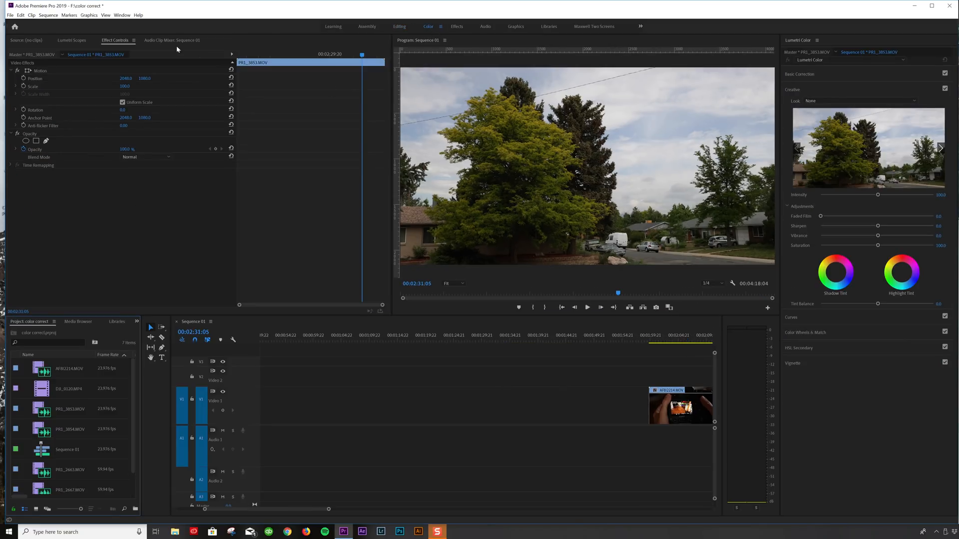
pyautogui.click(79, 41)
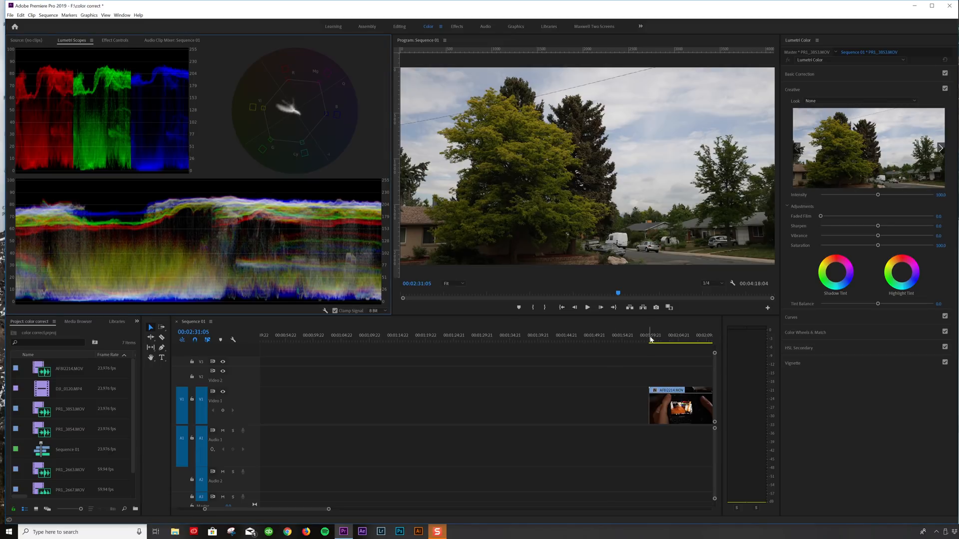
# Compare the image and scopes of the PR1_3853.MOV tree clip with those of the flat PR1_3854.MOV clip
pyautogui.scroll(-5, 592, 459)
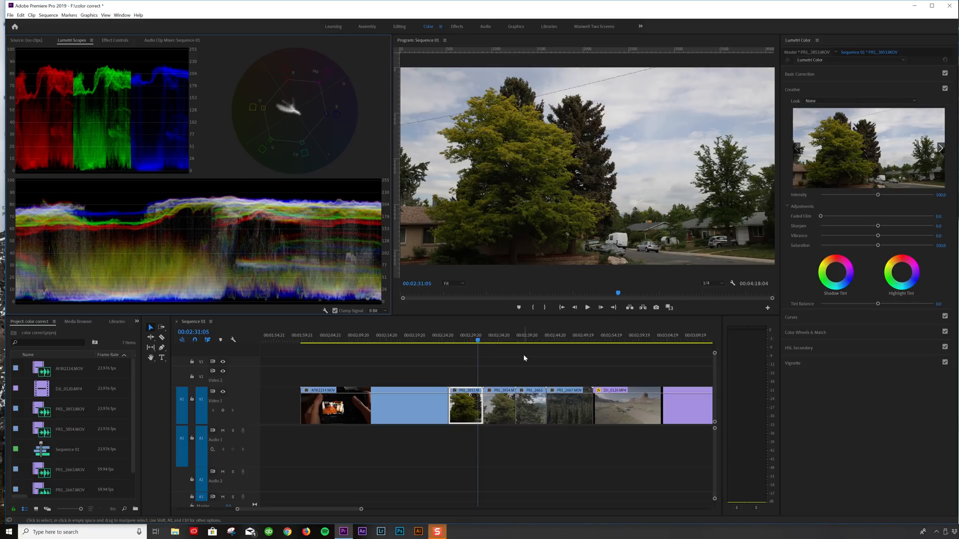
pyautogui.click(483, 342)
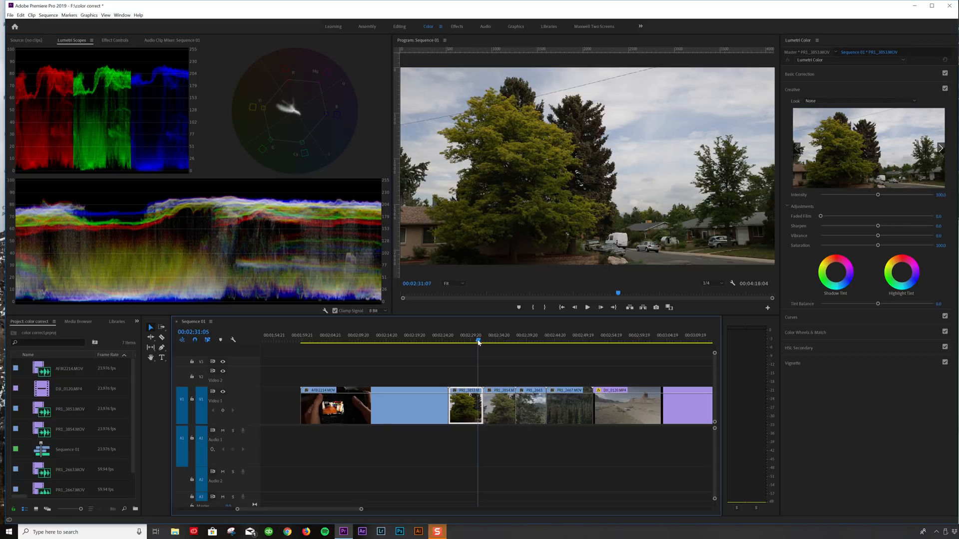
pyautogui.click(495, 342)
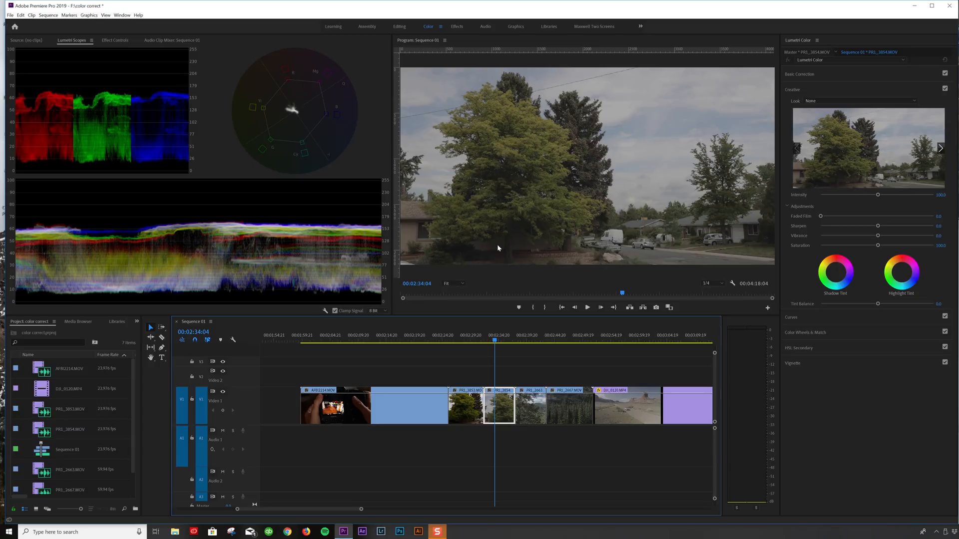
pyautogui.click(469, 342)
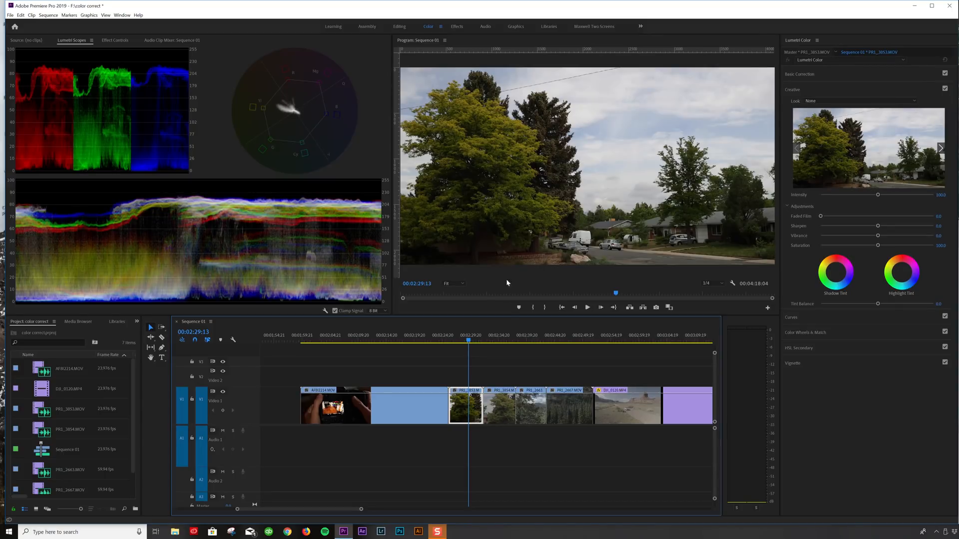
pyautogui.click(495, 340)
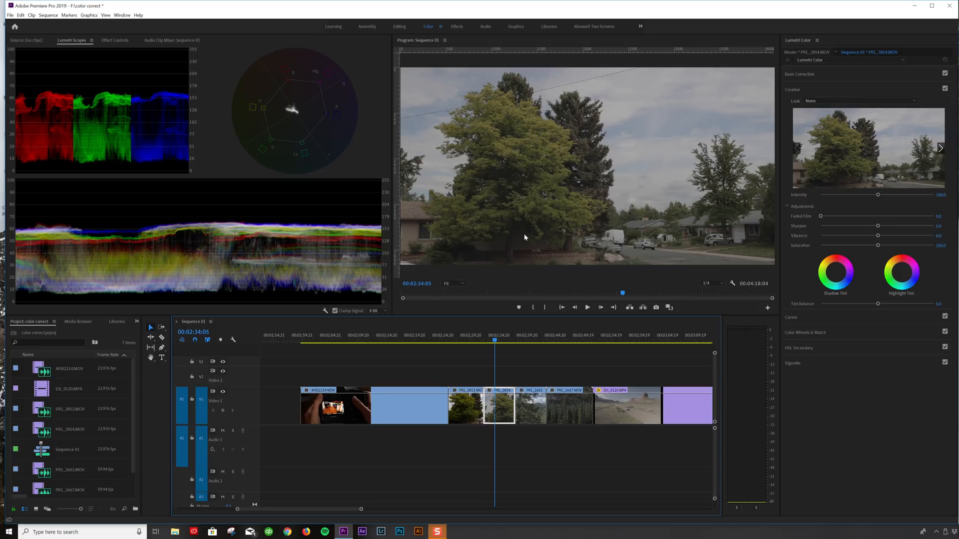
# Move the playhead to about 00:02:42:04 on the mountain forest clip PR1_2663.MOV and open its Basic Correction settings
pyautogui.moveTo(501, 345); pyautogui.dragTo(536, 347)
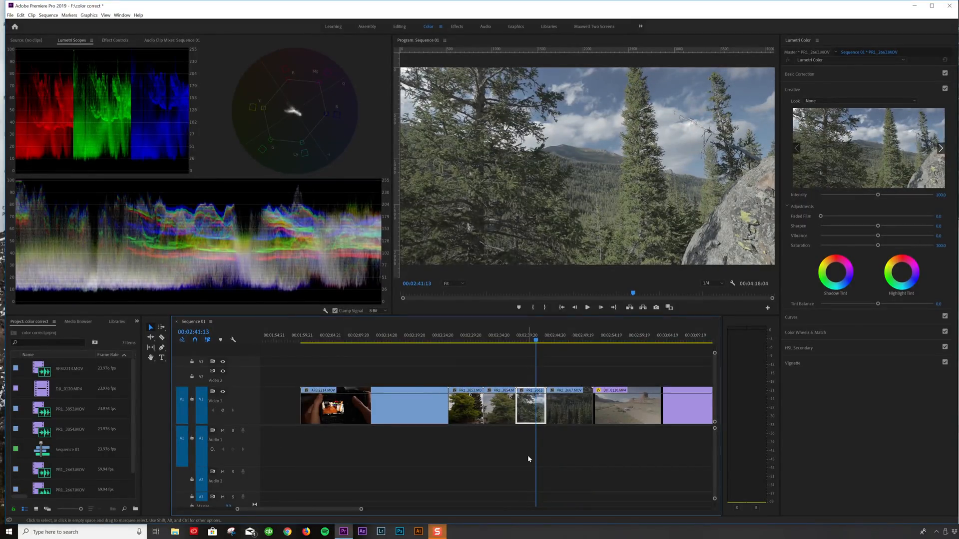
pyautogui.scroll(-3, 526, 456)
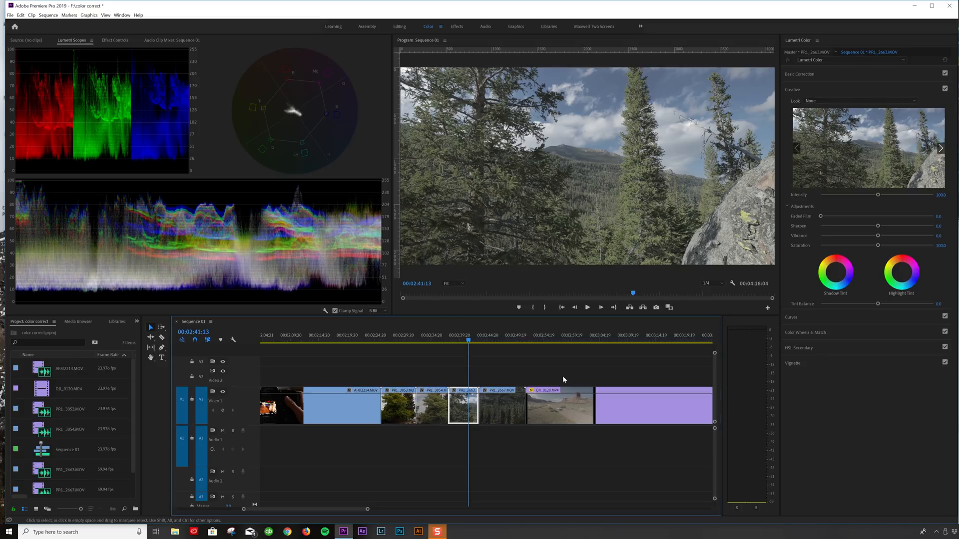
pyautogui.click(829, 74)
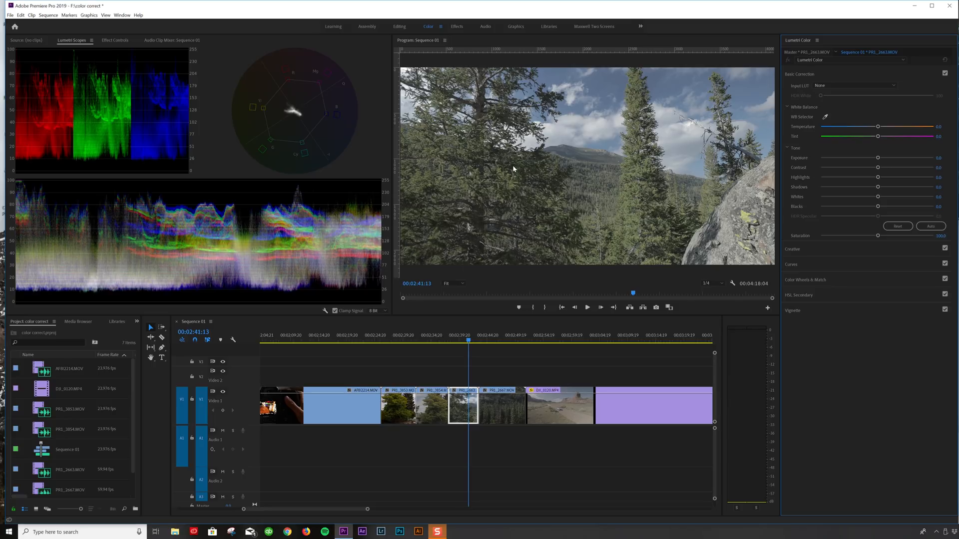
pyautogui.click(470, 342)
pyautogui.moveTo(471, 342); pyautogui.dragTo(471, 343)
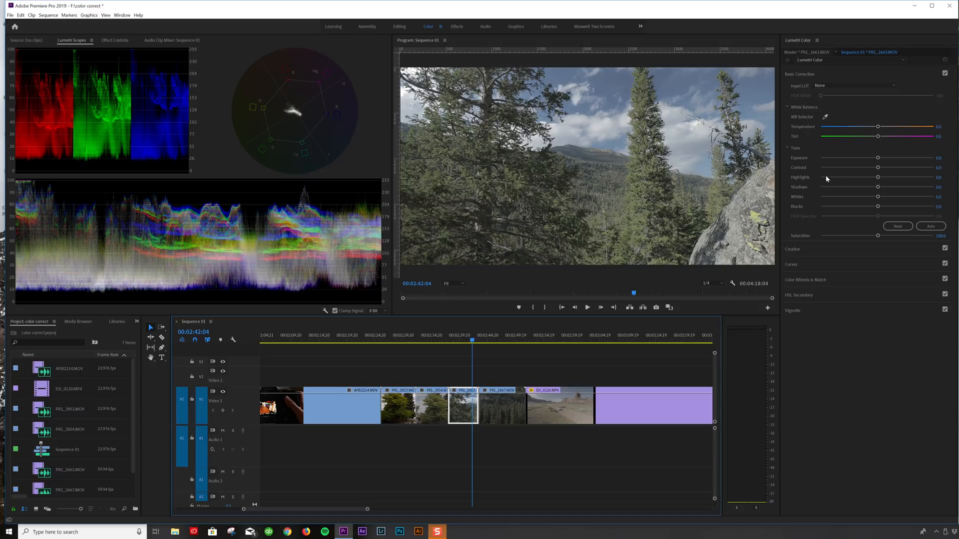
# Adjust the forest clip's tone to Contrast 37.1, Highlights about -46, Shadows 11.9, Whites 17.2 and Blacks about -24
pyautogui.moveTo(883, 167); pyautogui.dragTo(898, 167)
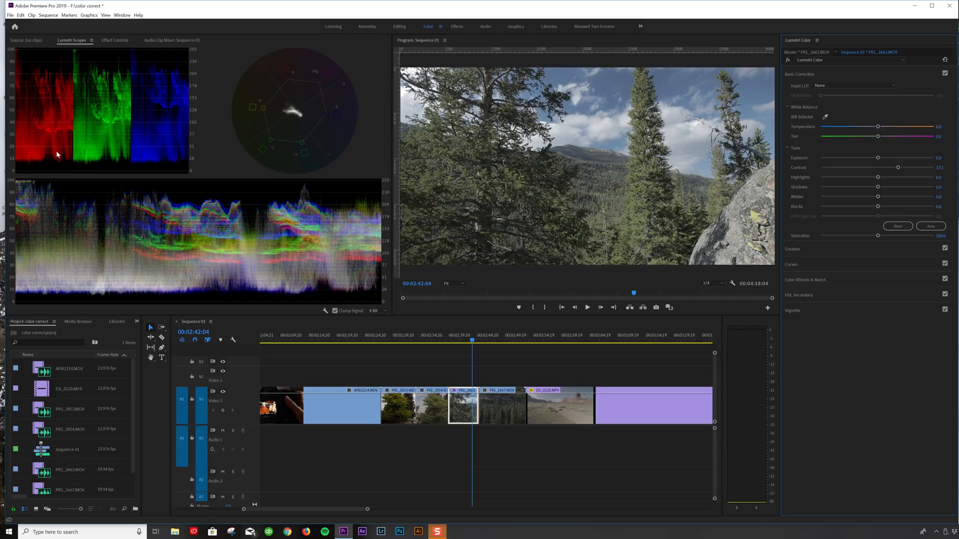
pyautogui.moveTo(877, 206); pyautogui.dragTo(855, 215)
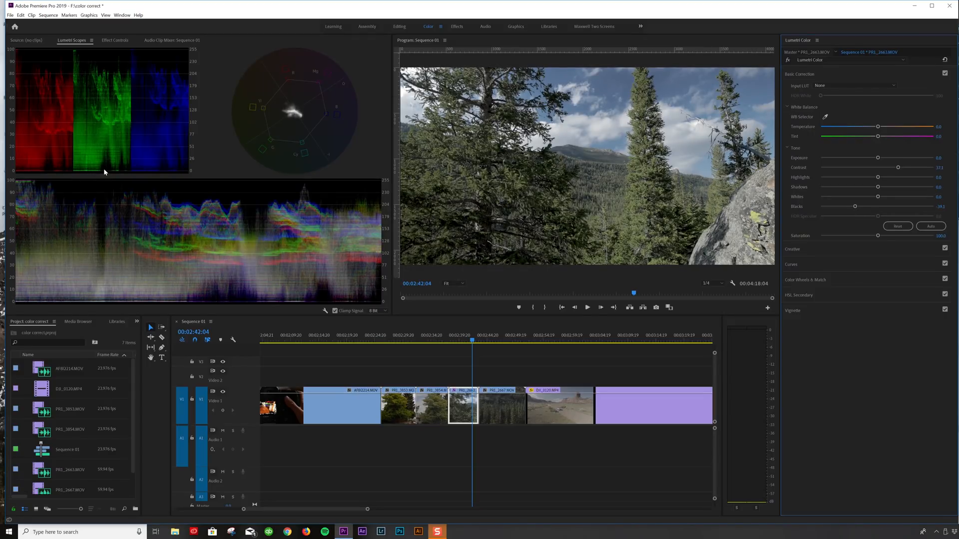
pyautogui.moveTo(857, 206); pyautogui.dragTo(864, 210)
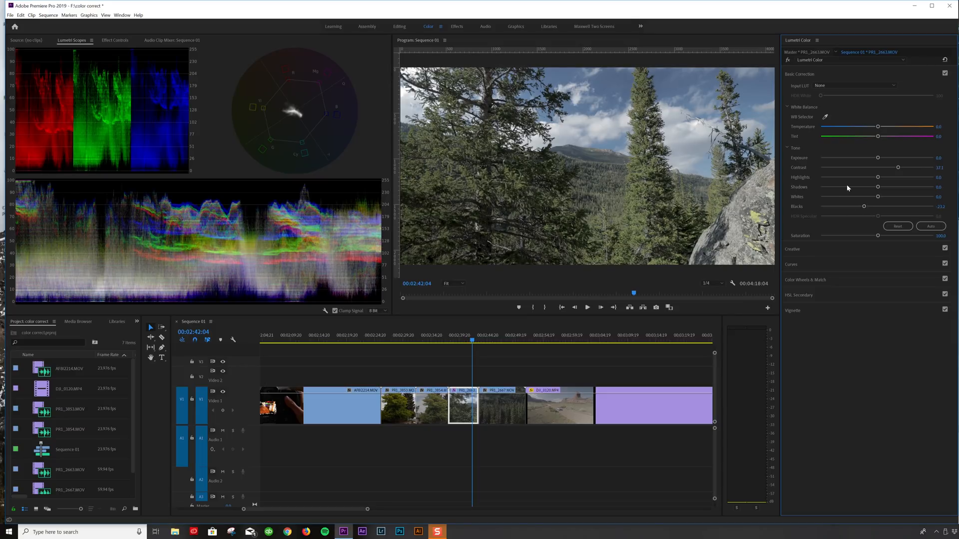
pyautogui.moveTo(877, 187); pyautogui.dragTo(884, 190)
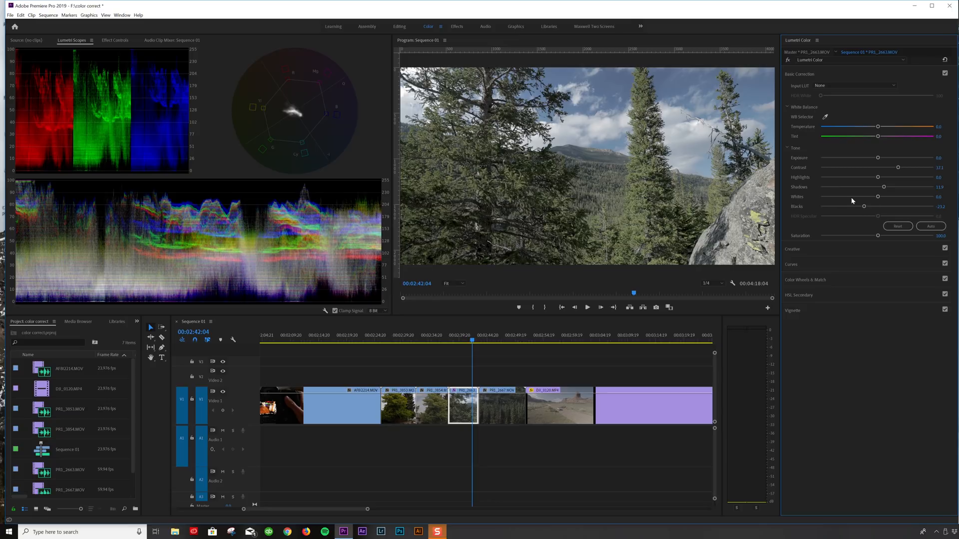
pyautogui.moveTo(878, 199); pyautogui.dragTo(852, 179)
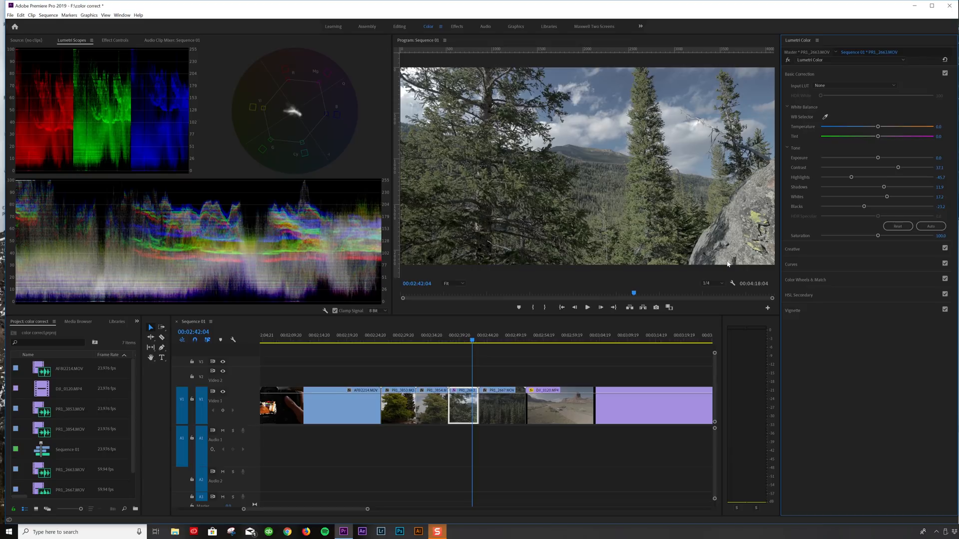
# Raise the forest clip's Creative saturation to about 138 and its Sharpen amount to about 39
pyautogui.click(792, 250)
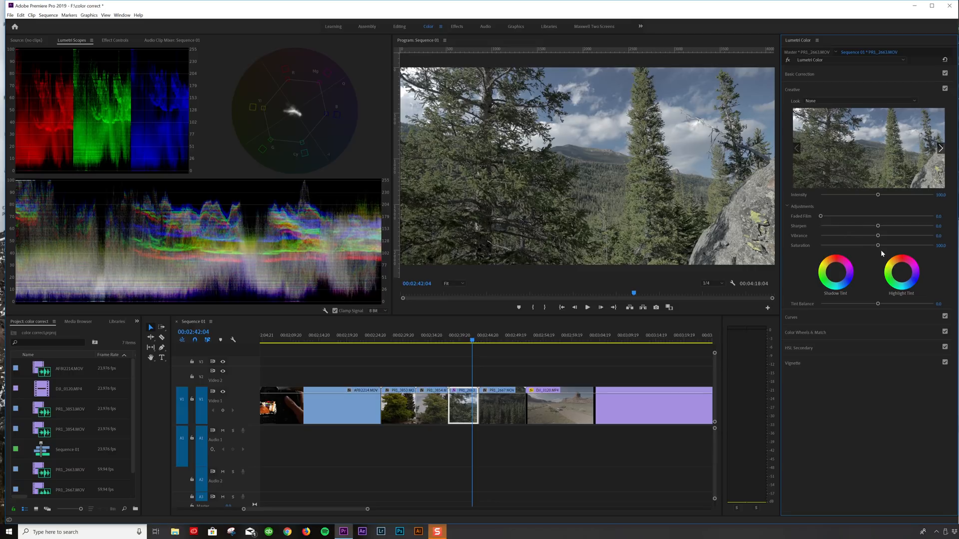
pyautogui.moveTo(878, 245); pyautogui.dragTo(899, 247)
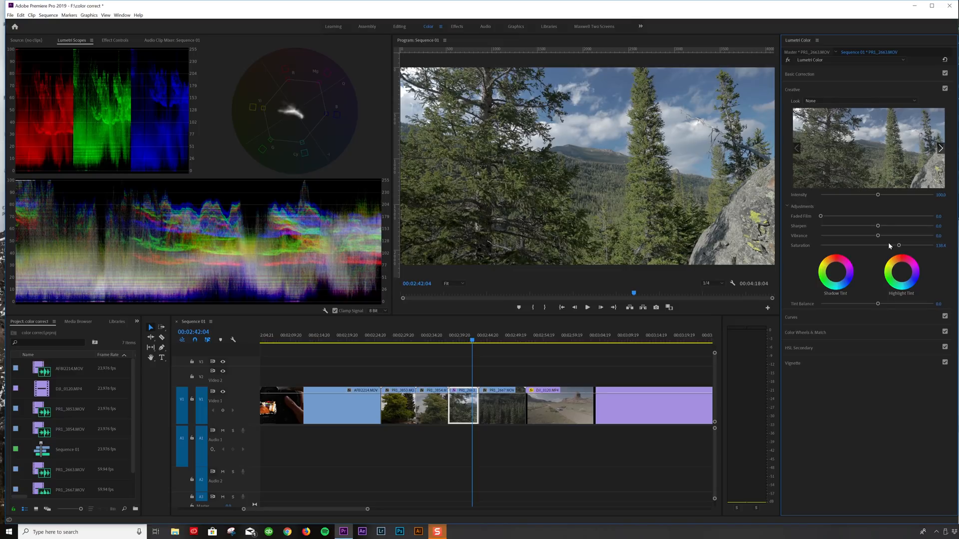
pyautogui.moveTo(877, 226); pyautogui.dragTo(898, 227)
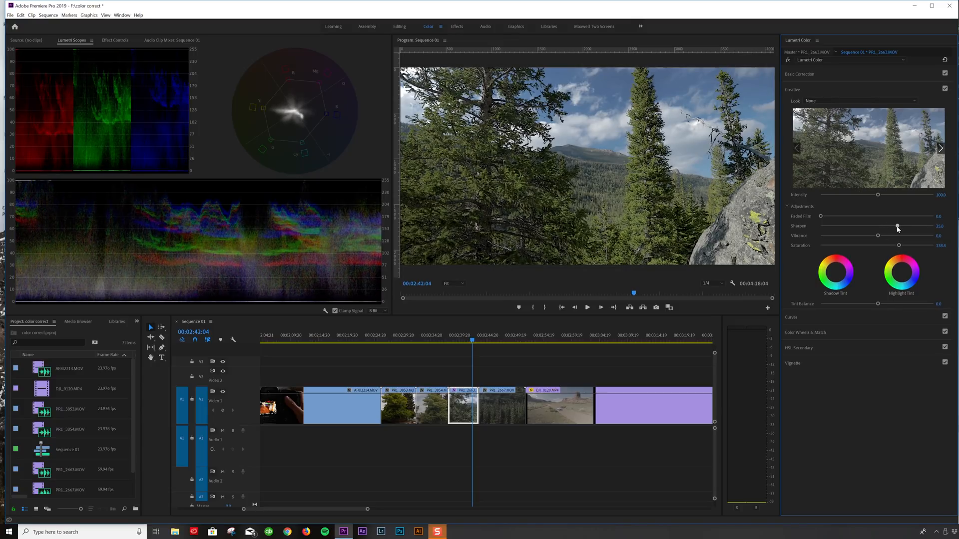
pyautogui.moveTo(901, 226); pyautogui.dragTo(903, 225)
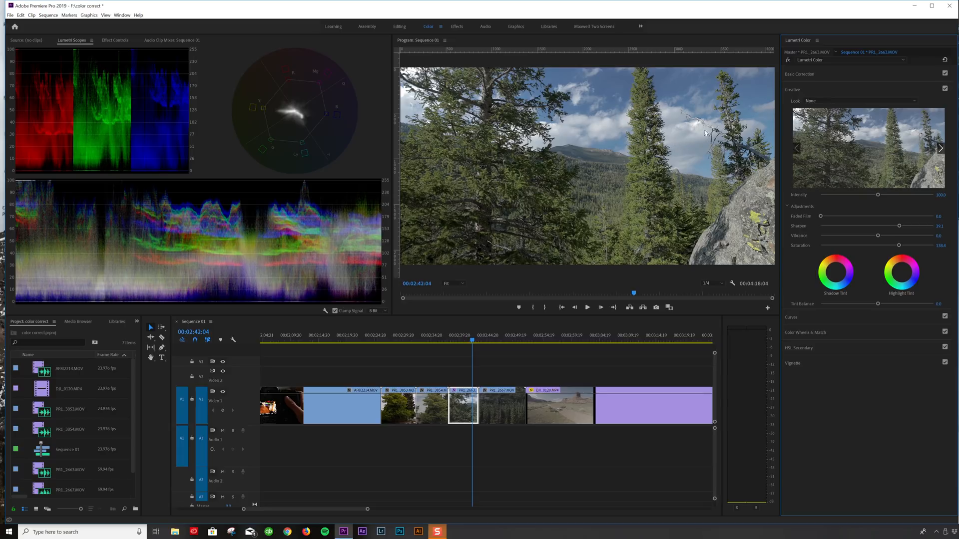
# Try the forest clip's white balance temperature at its coldest end, and set it to the warmest value of 100
pyautogui.click(828, 72)
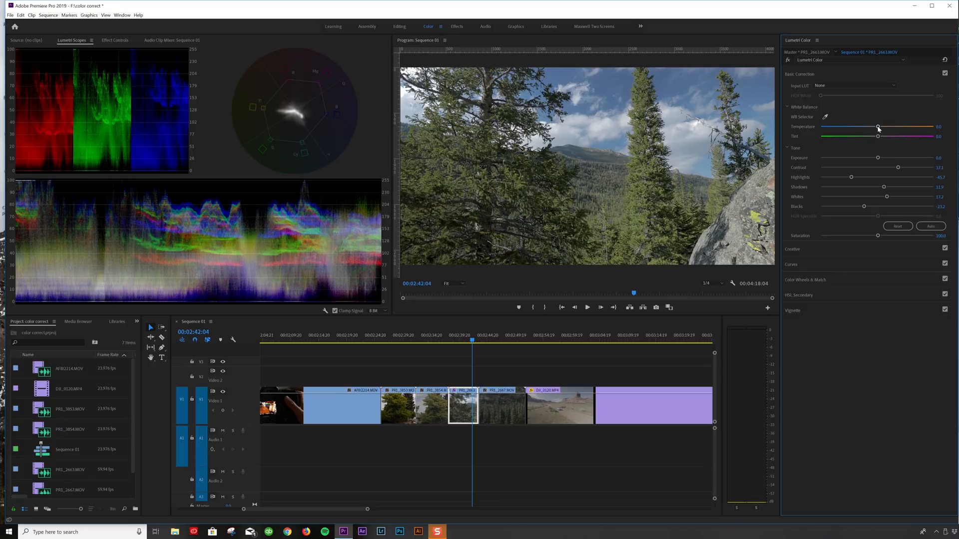
pyautogui.moveTo(878, 128); pyautogui.dragTo(846, 128)
pyautogui.moveTo(837, 127); pyautogui.dragTo(822, 127)
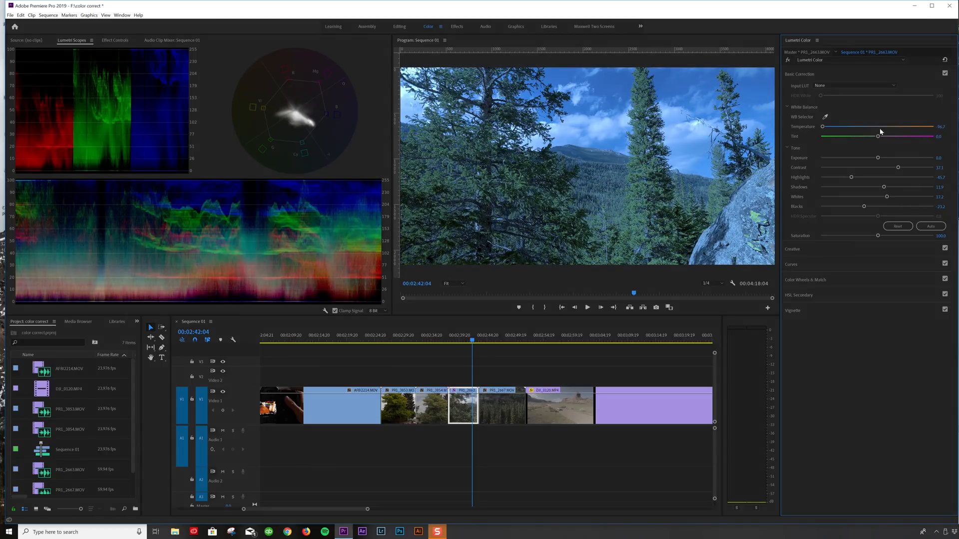
pyautogui.moveTo(879, 127); pyautogui.dragTo(934, 127)
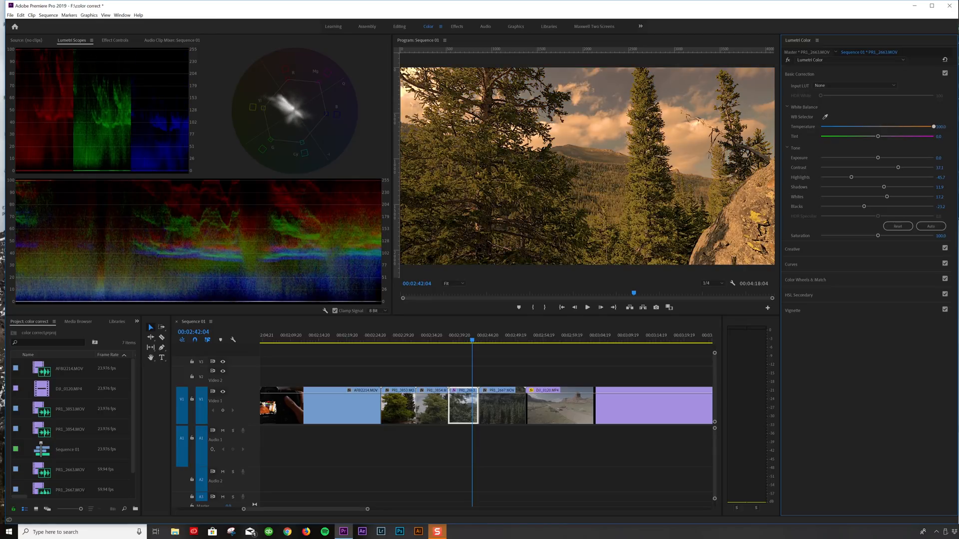
# Undo both white balance temperature changes on the mountain forest clip
pyautogui.hotkey('ctrl', 'z')
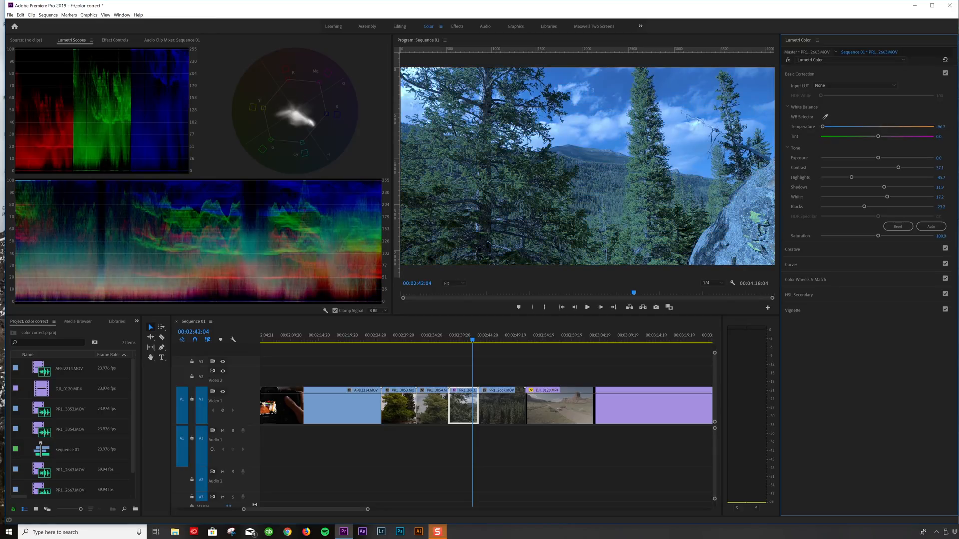
pyautogui.hotkey('ctrl', 'z')
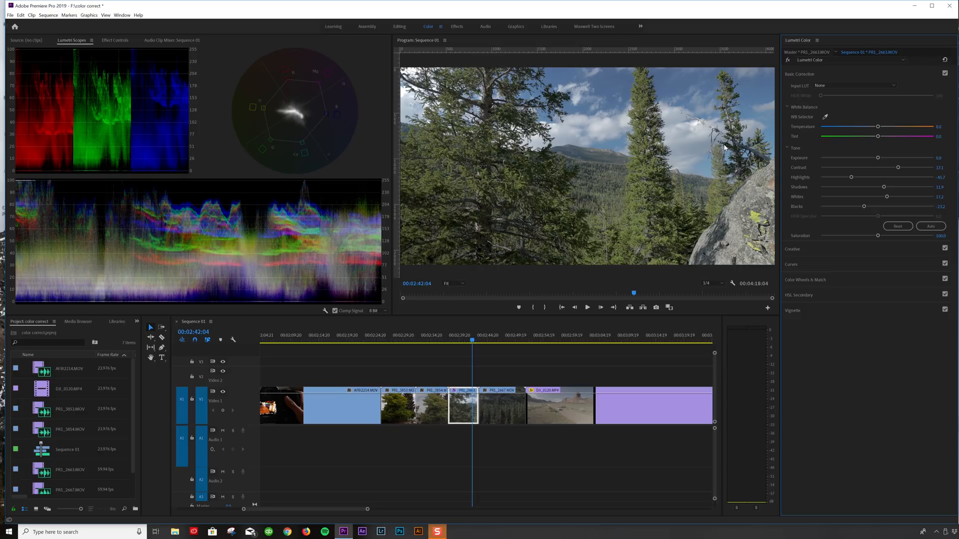
# On clip PR1_2667.MOV at 00:02:49:02, set Contrast to about 32, Highlights about -35, Shadows about 16, Whites 83.4 and Blacks about -49
pyautogui.click(507, 341)
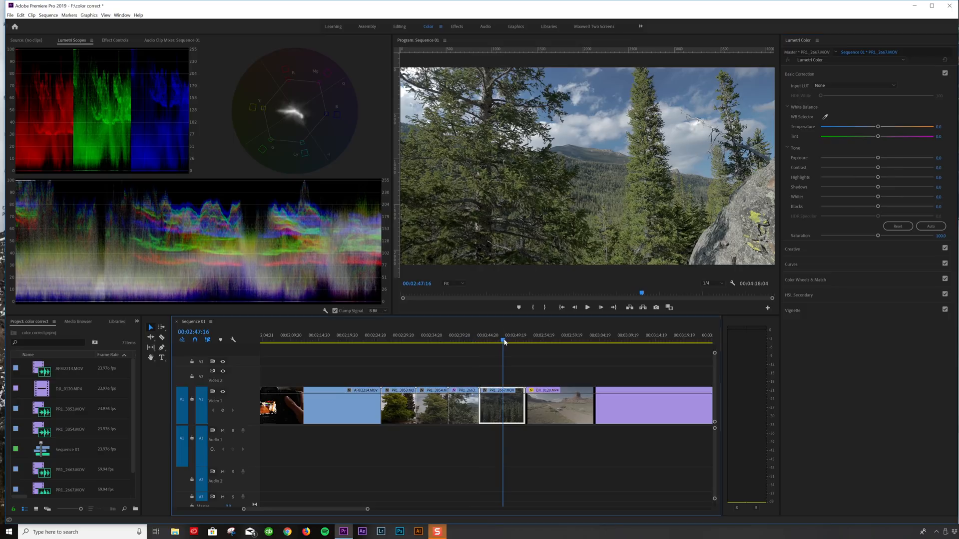
pyautogui.moveTo(506, 341)
pyautogui.mouseDown()
pyautogui.moveTo(531, 341)
pyautogui.moveTo(486, 342)
pyautogui.moveTo(513, 343)
pyautogui.mouseUp()
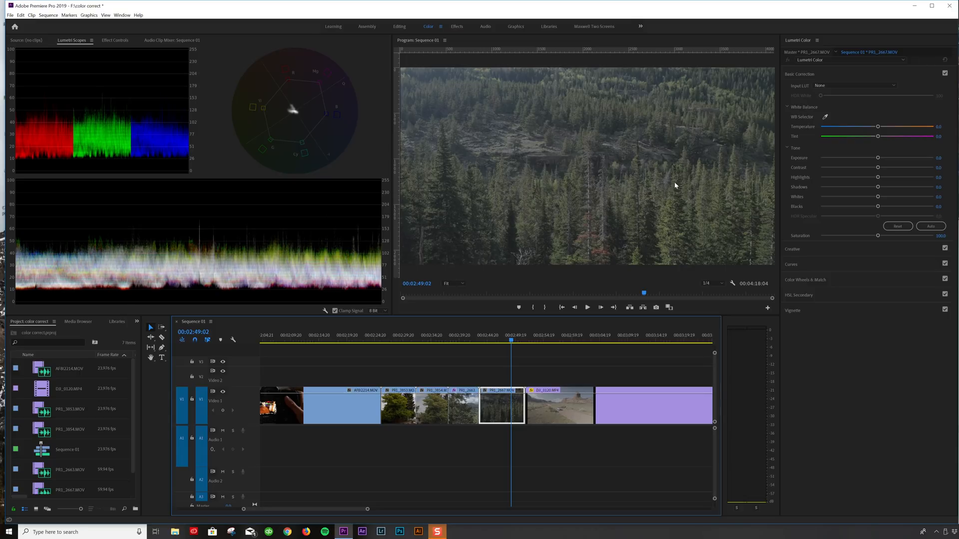
pyautogui.moveTo(879, 197); pyautogui.dragTo(918, 197)
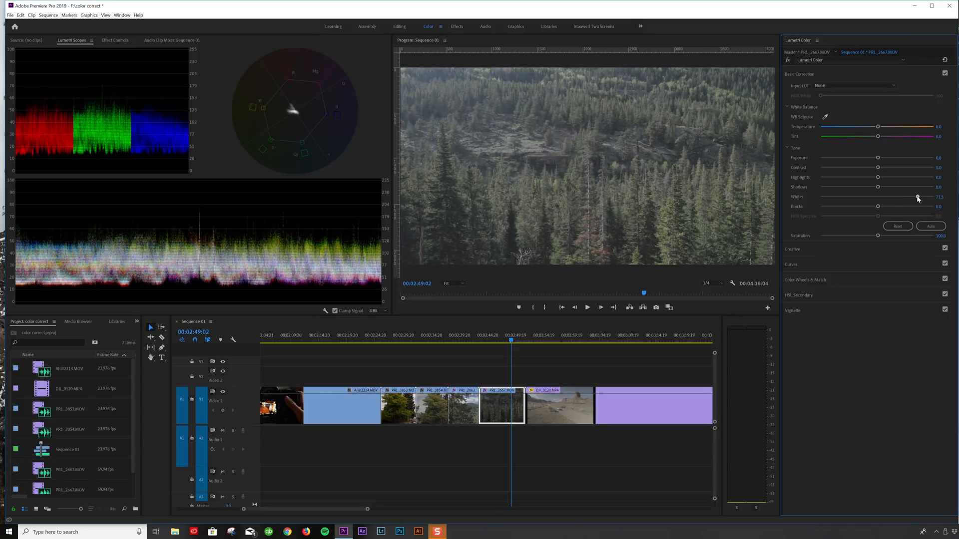
pyautogui.moveTo(918, 198); pyautogui.dragTo(925, 198)
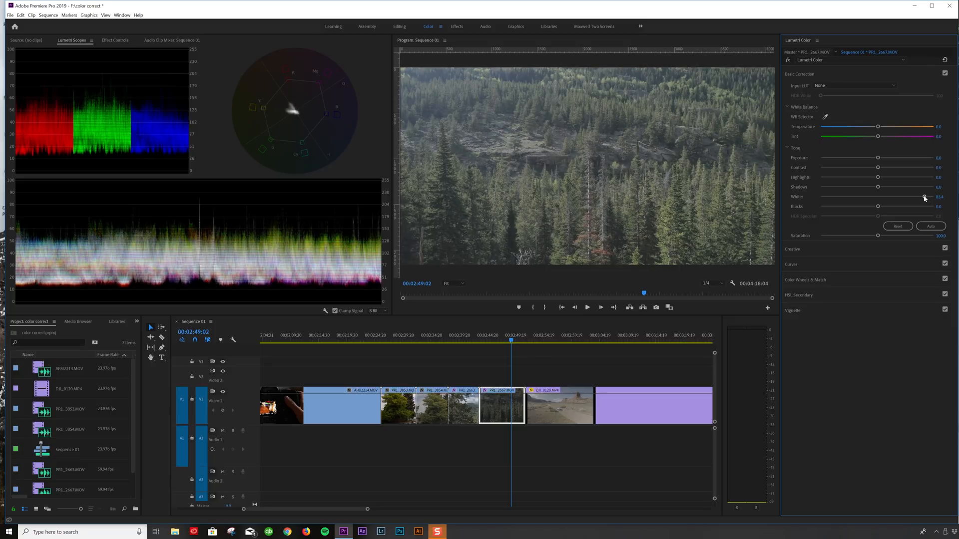
pyautogui.moveTo(878, 168); pyautogui.dragTo(895, 167)
pyautogui.moveTo(878, 206); pyautogui.dragTo(850, 214)
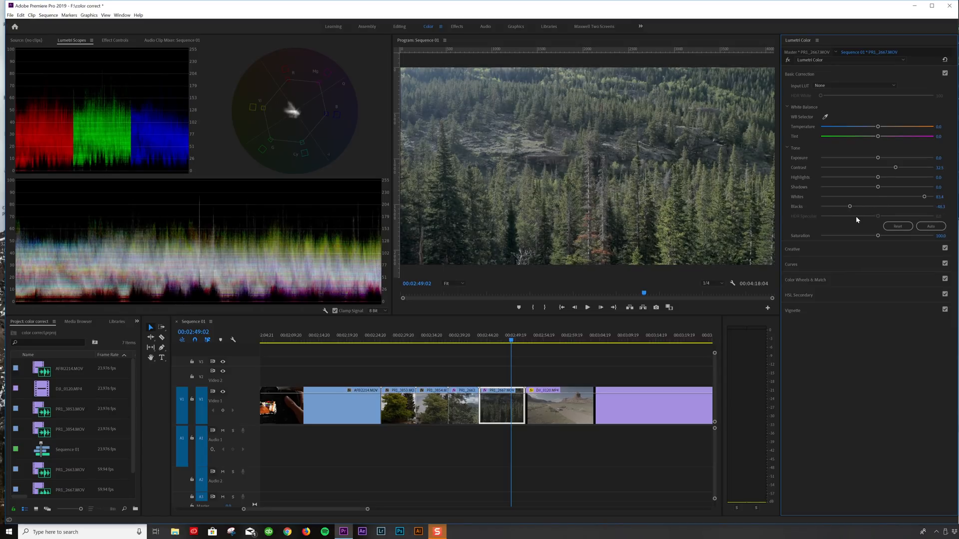
pyautogui.moveTo(878, 187); pyautogui.dragTo(886, 188)
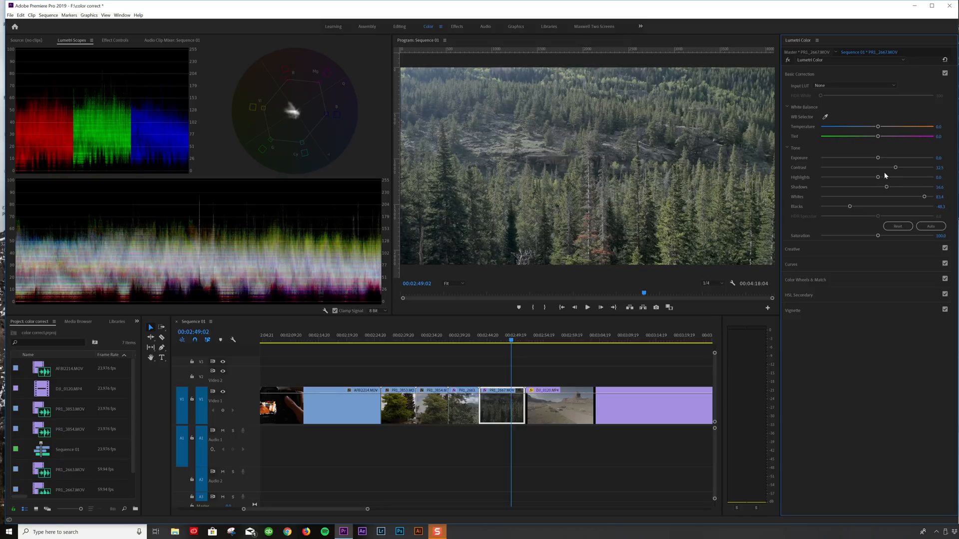
pyautogui.moveTo(877, 177); pyautogui.dragTo(854, 183)
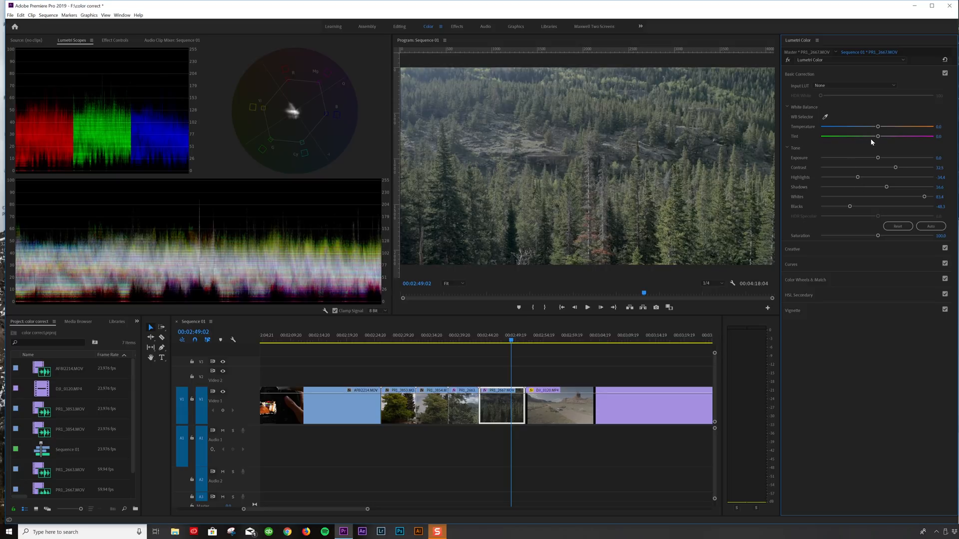
# Raise the dark forest clip's Creative Sharpen amount to about 34 and its Saturation to about 128
pyautogui.click(870, 248)
pyautogui.click(896, 226)
pyautogui.click(890, 246)
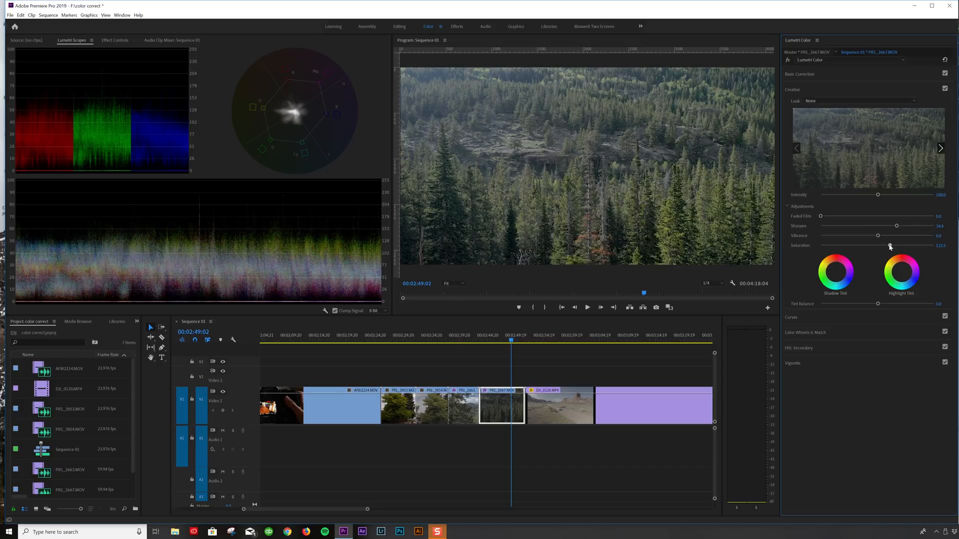
pyautogui.moveTo(890, 247); pyautogui.dragTo(893, 246)
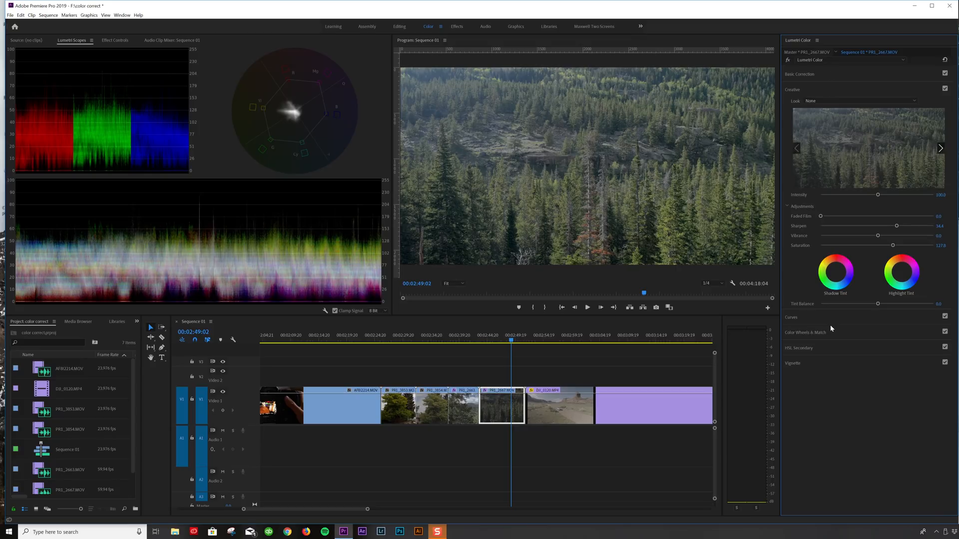
# Shape a gentle three-point S-curve on the dark forest clip's white RGB curve, darkening shadows and lifting highlights
pyautogui.click(830, 326)
pyautogui.click(822, 106)
pyautogui.click(870, 204)
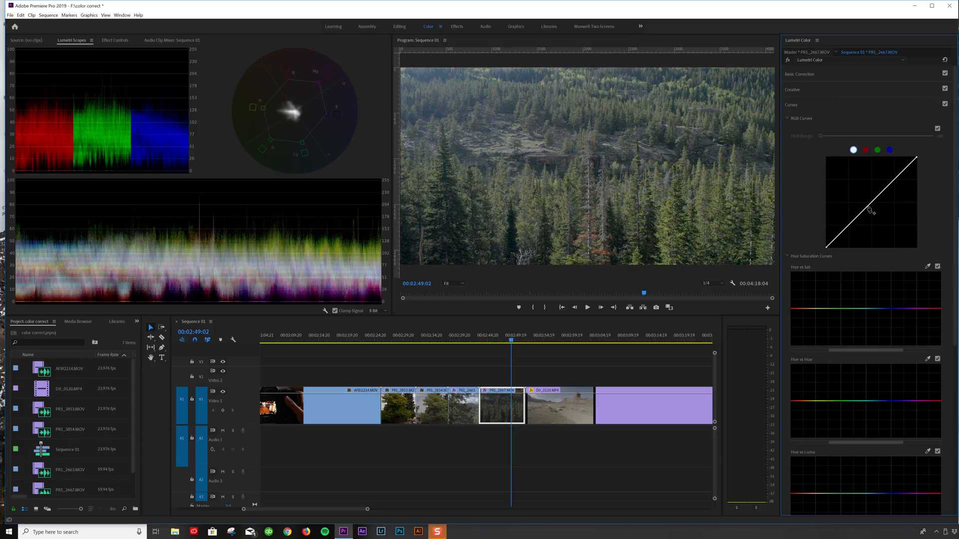
pyautogui.click(849, 229)
pyautogui.click(888, 181)
pyautogui.moveTo(849, 228); pyautogui.dragTo(851, 229)
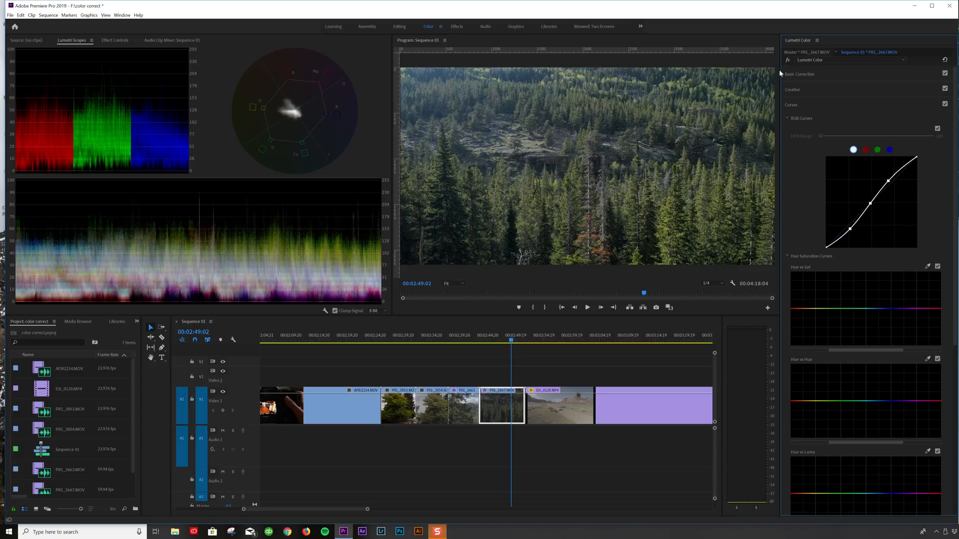
# Cool the dark forest clip's white balance temperature to about -3 and shift its tint slightly toward magenta
pyautogui.click(822, 76)
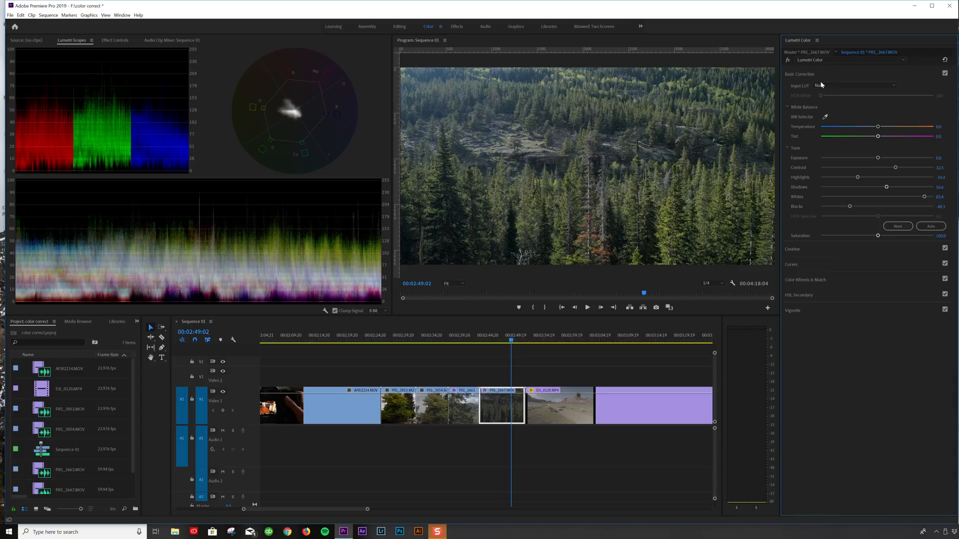
pyautogui.moveTo(878, 139); pyautogui.dragTo(881, 139)
pyautogui.moveTo(878, 127); pyautogui.dragTo(876, 129)
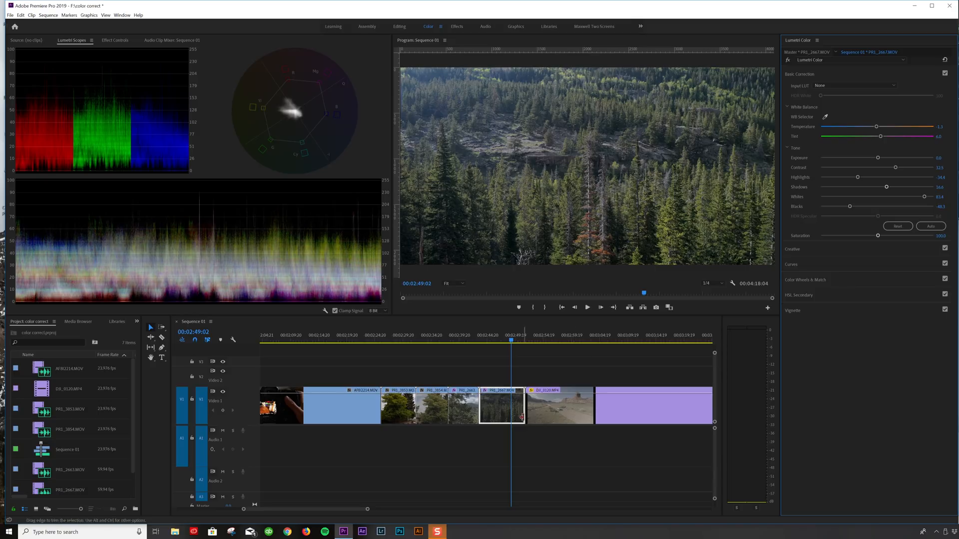
# Move the playhead to 00:03:26:21 on the desert road drone clip DJI_0120.MP4
pyautogui.scroll(-2, 527, 422)
pyautogui.press('-')
pyautogui.press('-')
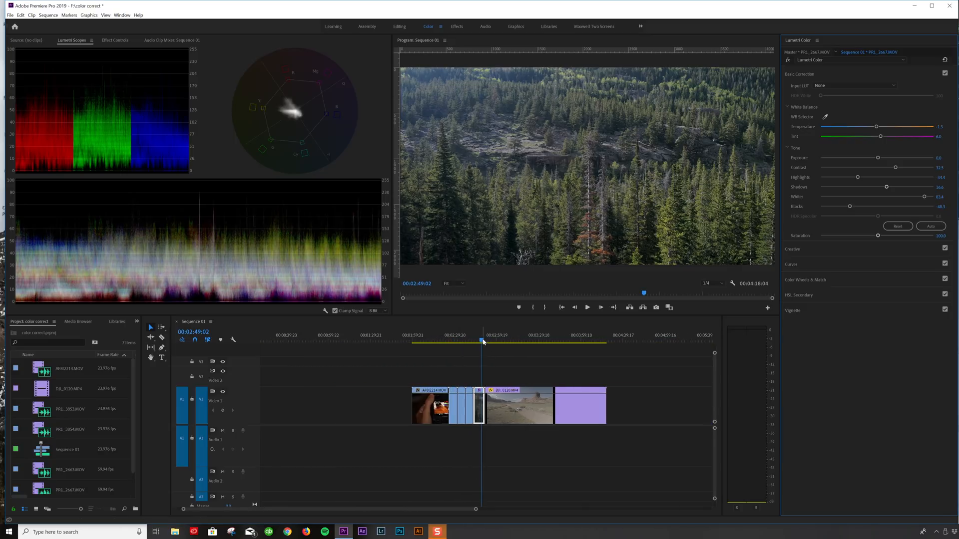
pyautogui.moveTo(483, 341); pyautogui.dragTo(553, 344)
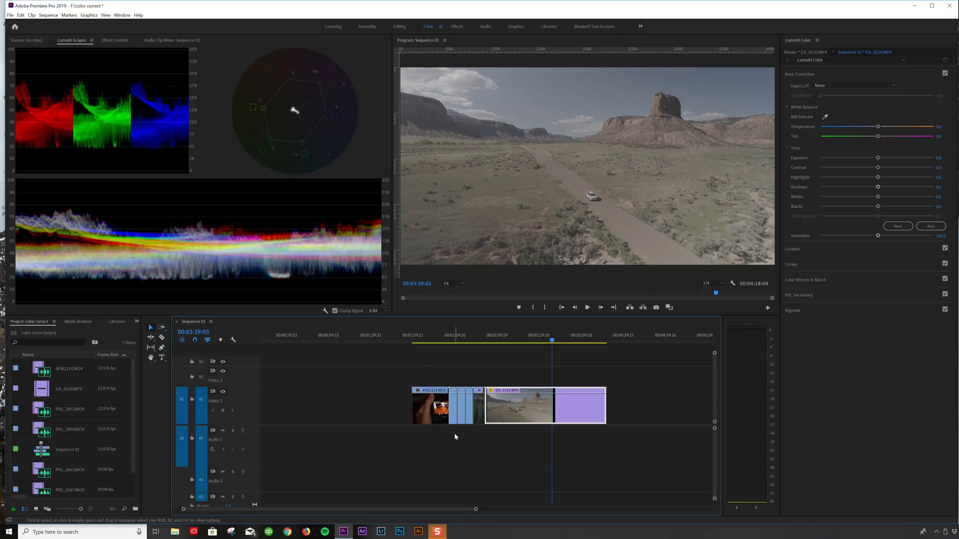
pyautogui.moveTo(538, 342); pyautogui.dragTo(535, 342)
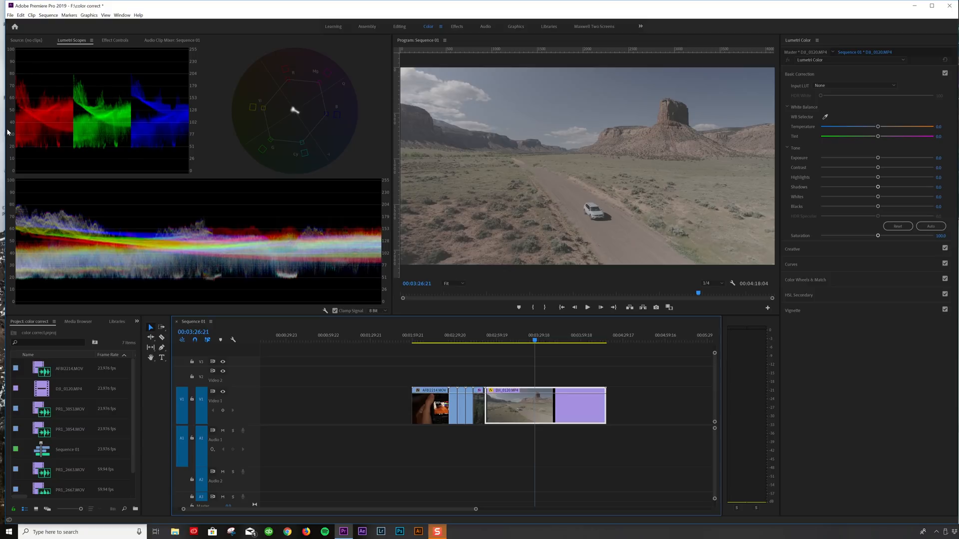
# Shape an S-curve on the desert clip's white RGB curve with a fixed midpoint, lowered shadows and raised highlights
pyautogui.click(864, 201)
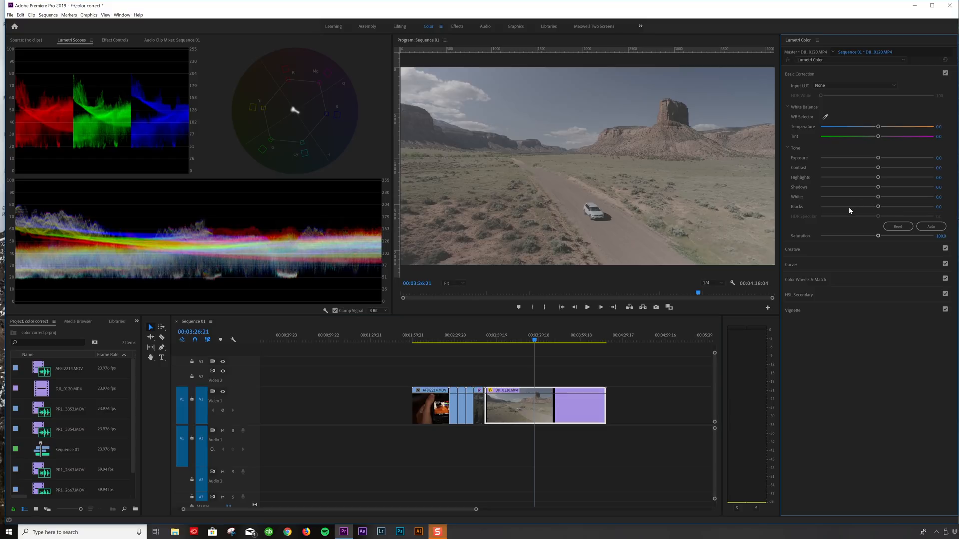
pyautogui.moveTo(878, 209)
pyautogui.mouseDown()
pyautogui.moveTo(810, 225)
pyautogui.moveTo(835, 208)
pyautogui.moveTo(877, 208)
pyautogui.mouseUp()
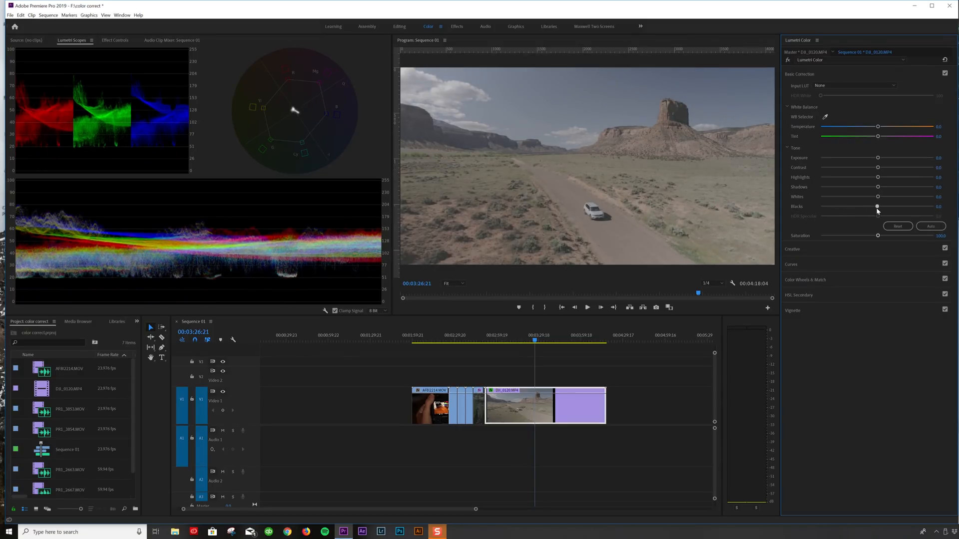
pyautogui.click(838, 264)
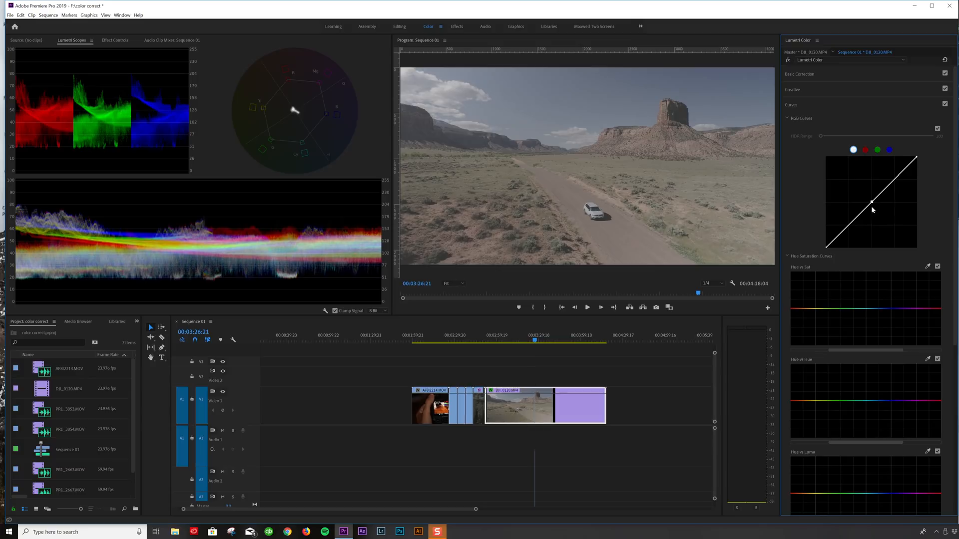
pyautogui.moveTo(855, 219); pyautogui.dragTo(855, 226)
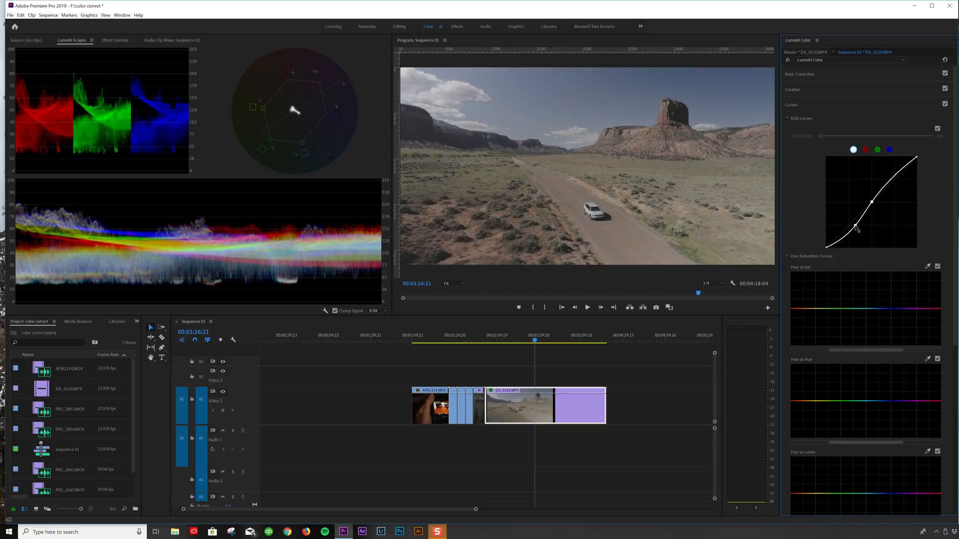
pyautogui.moveTo(889, 184); pyautogui.dragTo(888, 177)
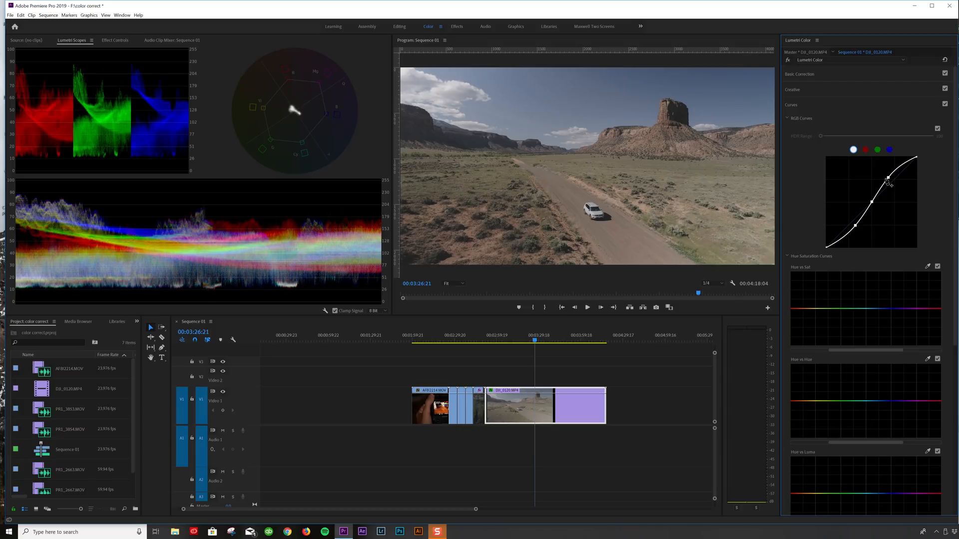
pyautogui.moveTo(889, 179); pyautogui.dragTo(889, 179)
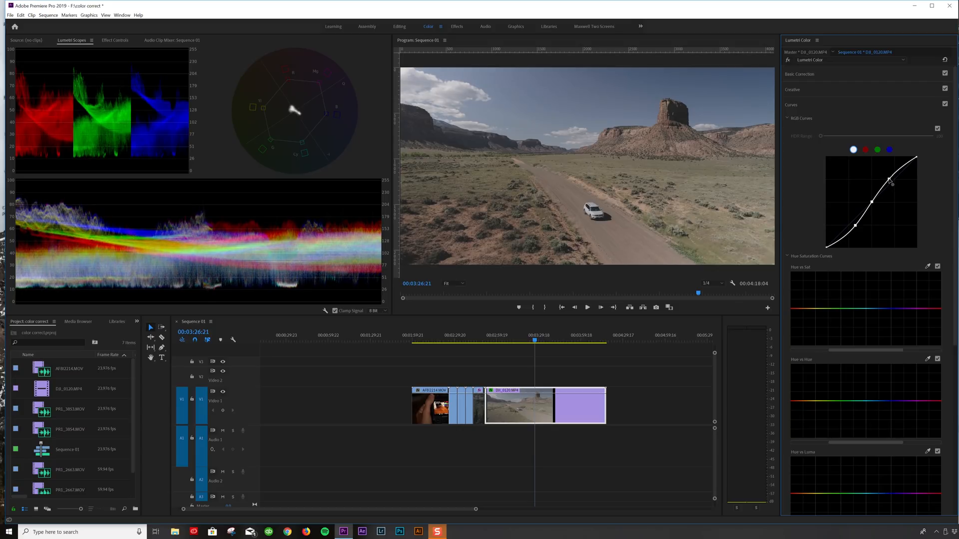
# Set the desert clip's tone to Blacks about -48, Shadows about 19, Whites about 22 and Highlights about -27
pyautogui.click(829, 89)
pyautogui.click(823, 74)
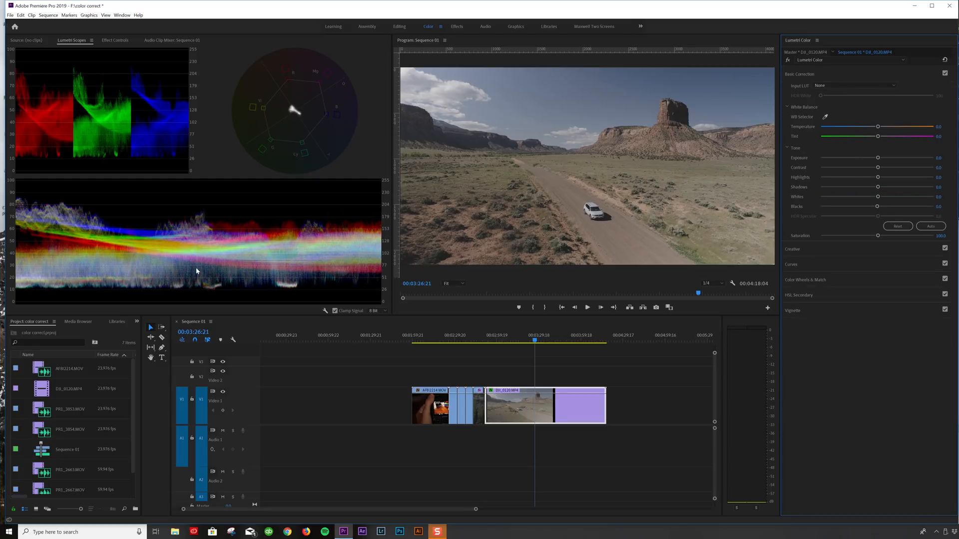
pyautogui.moveTo(878, 206); pyautogui.dragTo(858, 209)
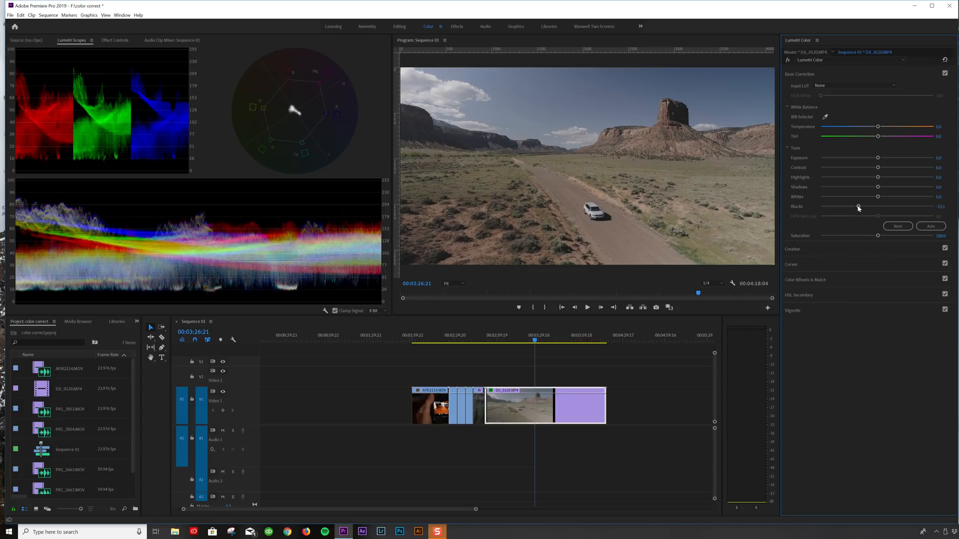
pyautogui.moveTo(859, 208); pyautogui.dragTo(850, 208)
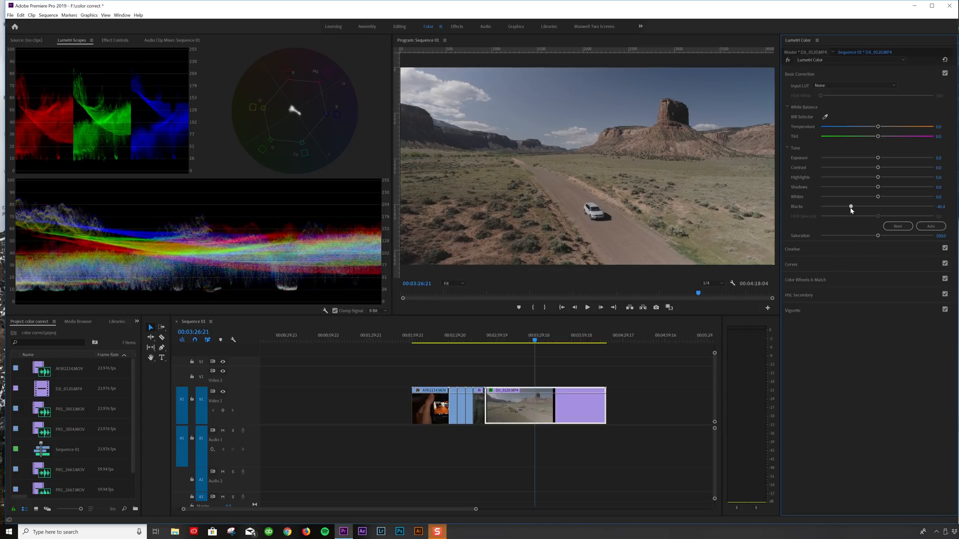
pyautogui.moveTo(887, 188)
pyautogui.mouseDown()
pyautogui.moveTo(901, 186)
pyautogui.moveTo(904, 197)
pyautogui.moveTo(889, 189)
pyautogui.mouseUp()
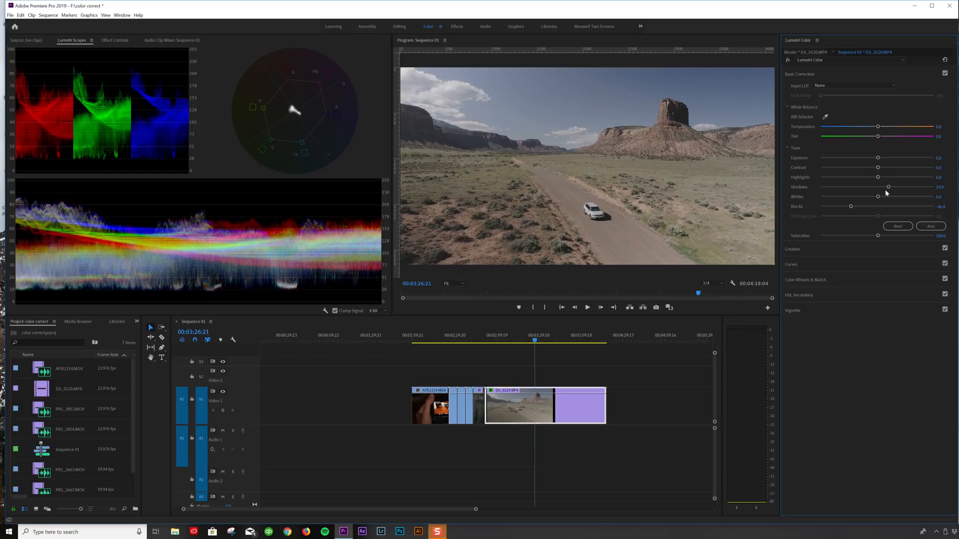
pyautogui.moveTo(885, 196); pyautogui.dragTo(889, 196)
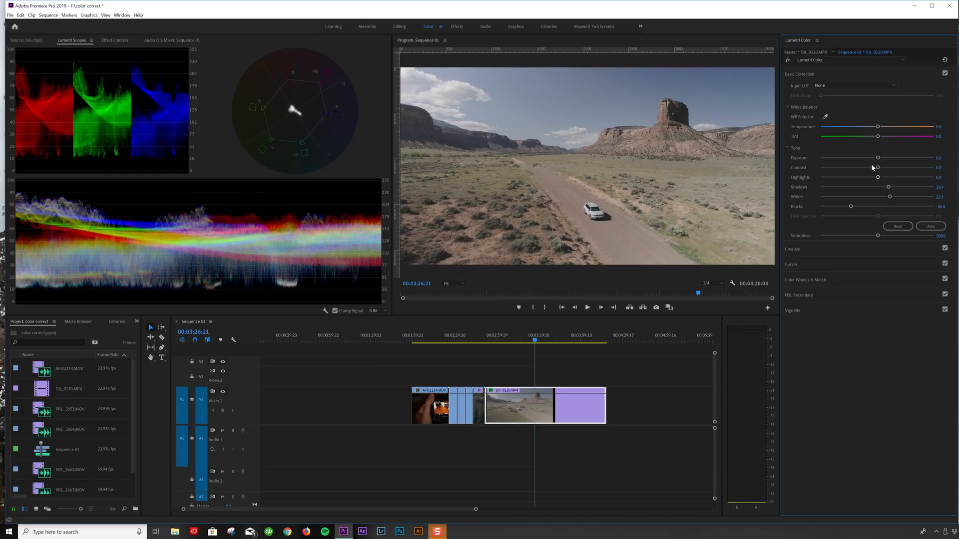
pyautogui.click(862, 178)
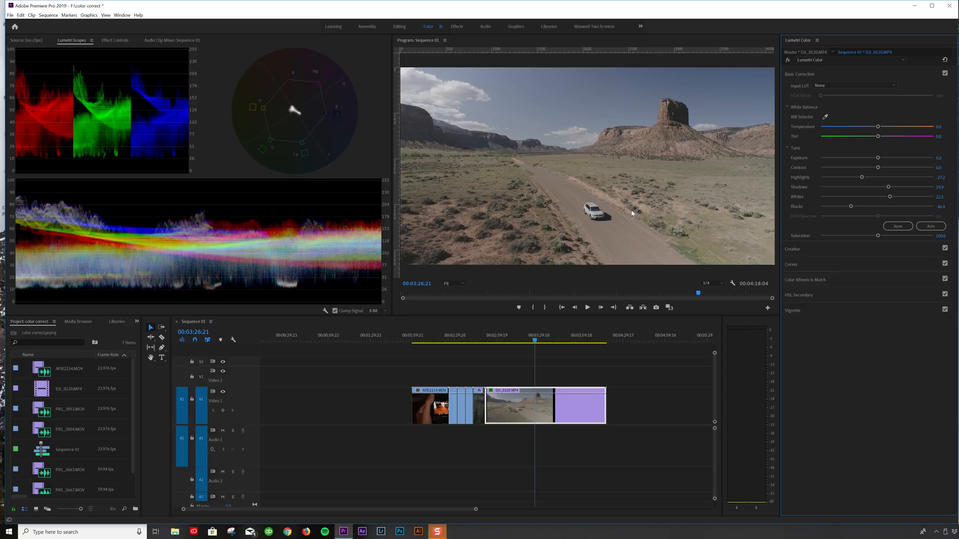
# Raise the desert clip's Creative Saturation to about 137 and its Sharpen amount to about 39
pyautogui.click(834, 252)
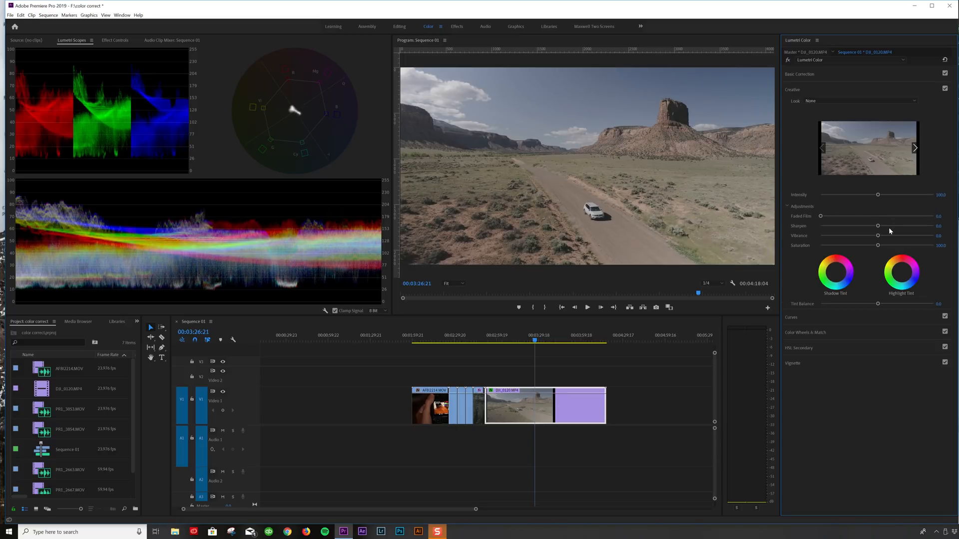
pyautogui.moveTo(888, 243); pyautogui.dragTo(900, 227)
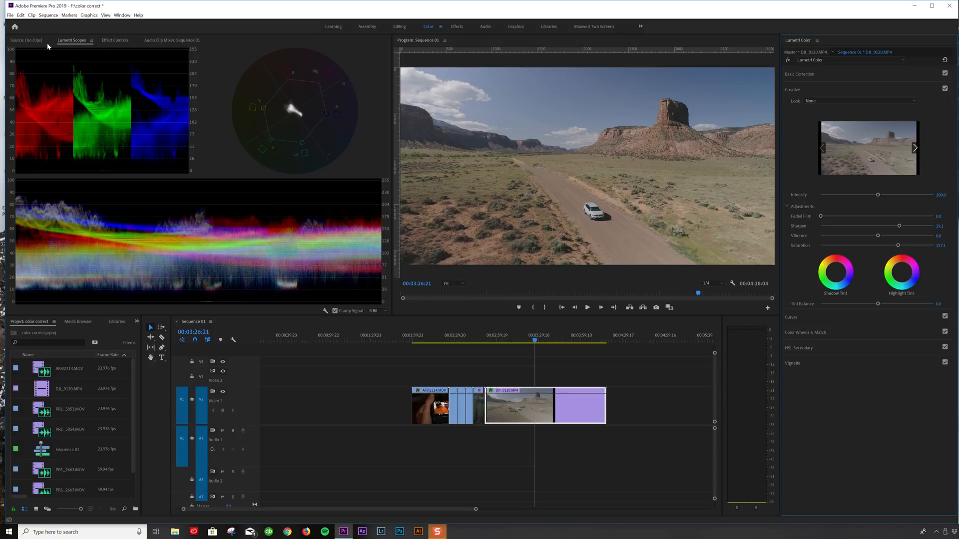
# Toggle the desert clip's Lumetri Color effect off and on to compare before and after, and return to the scopes
pyautogui.click(114, 40)
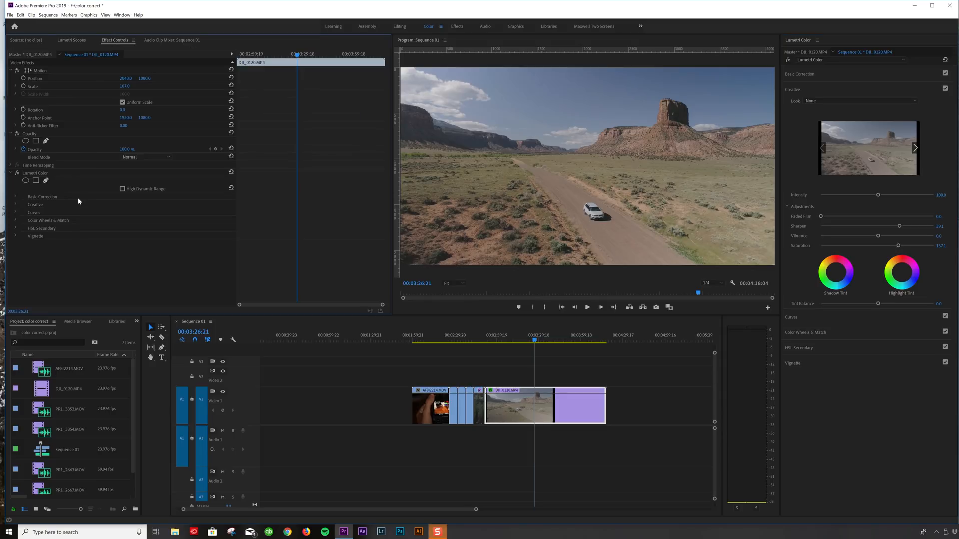
pyautogui.click(18, 134)
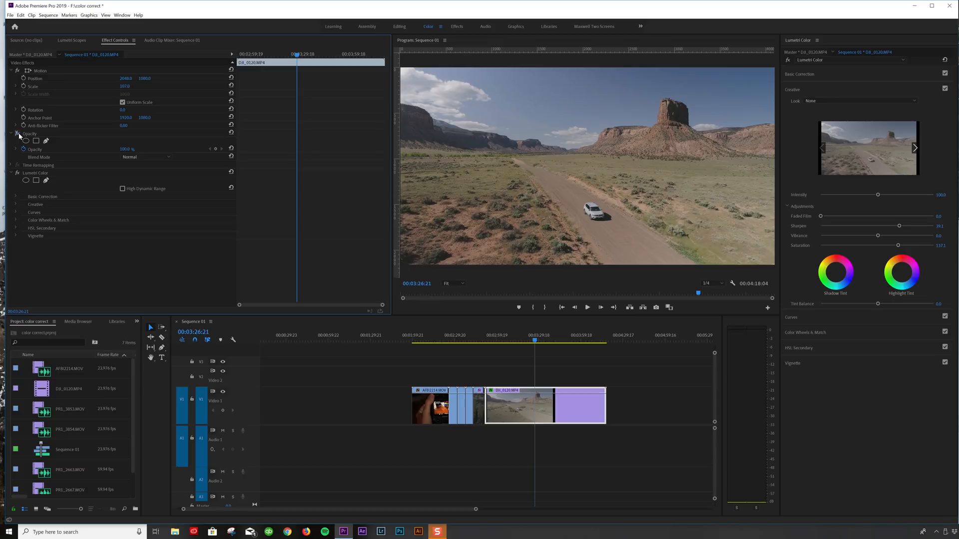
pyautogui.click(18, 173)
pyautogui.click(17, 173)
pyautogui.click(74, 40)
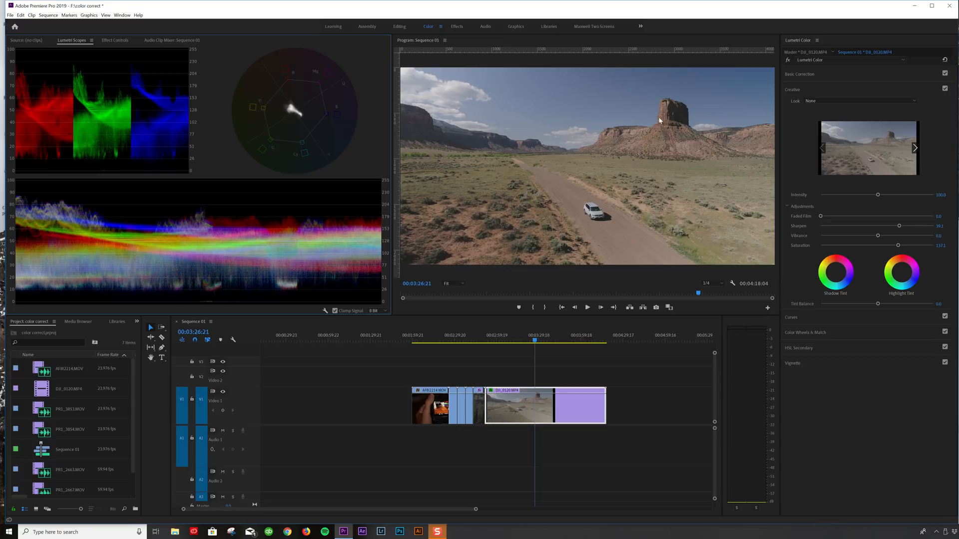
# Review the desert clip's Color Wheels & Match, HSL Secondary and Basic Correction settings
pyautogui.click(820, 332)
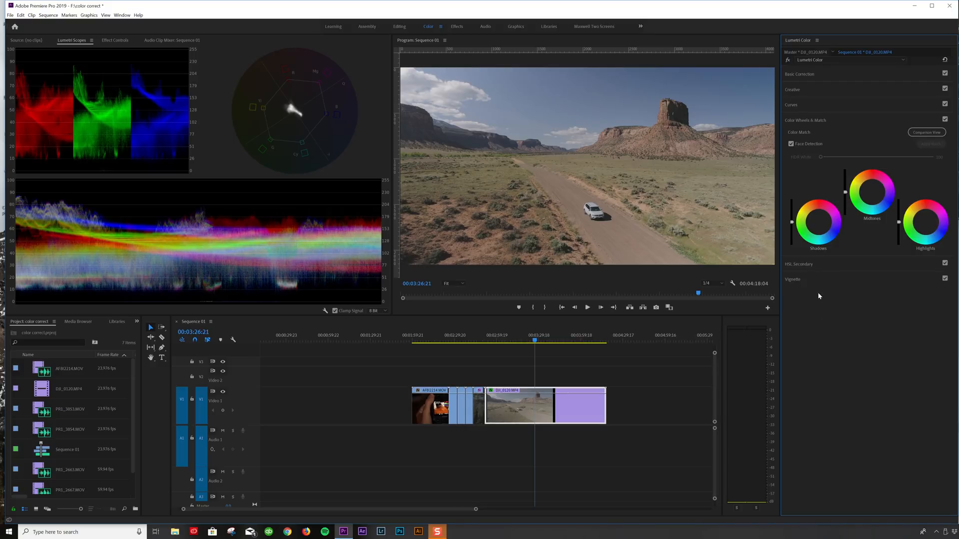
pyautogui.click(813, 263)
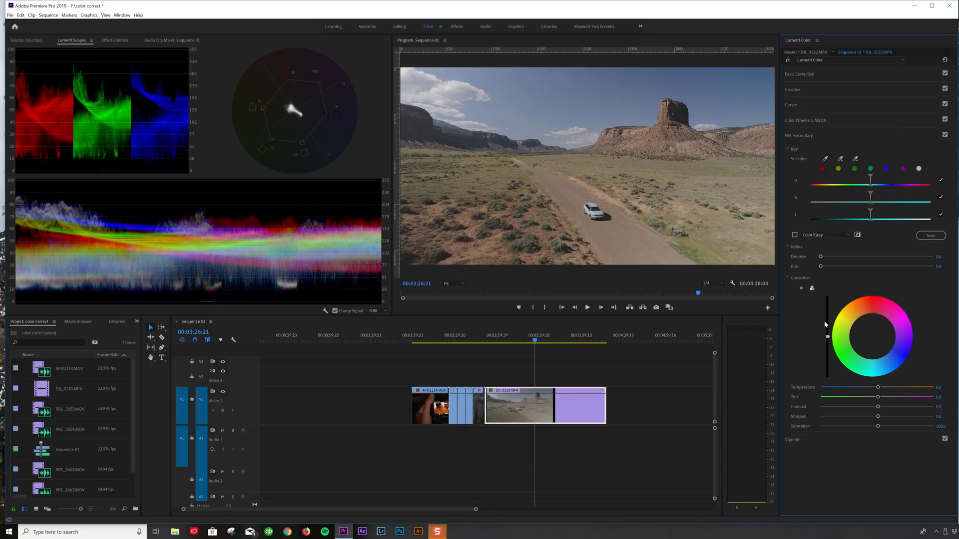
pyautogui.click(816, 74)
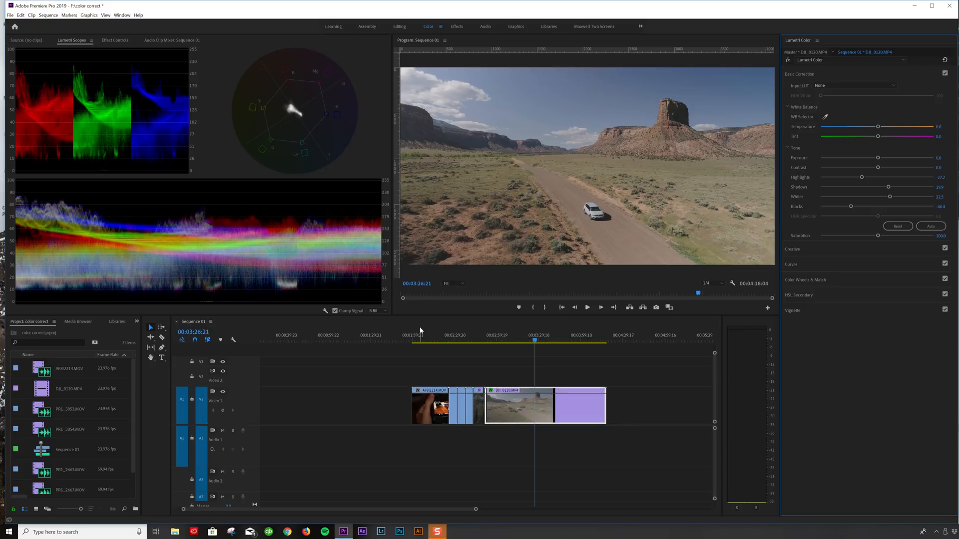
# Add the Crop effect to the desert clip DJI_0120.MP4 with the playhead at 00:03:14:21
pyautogui.moveTo(432, 332); pyautogui.dragTo(518, 335)
pyautogui.click(543, 414)
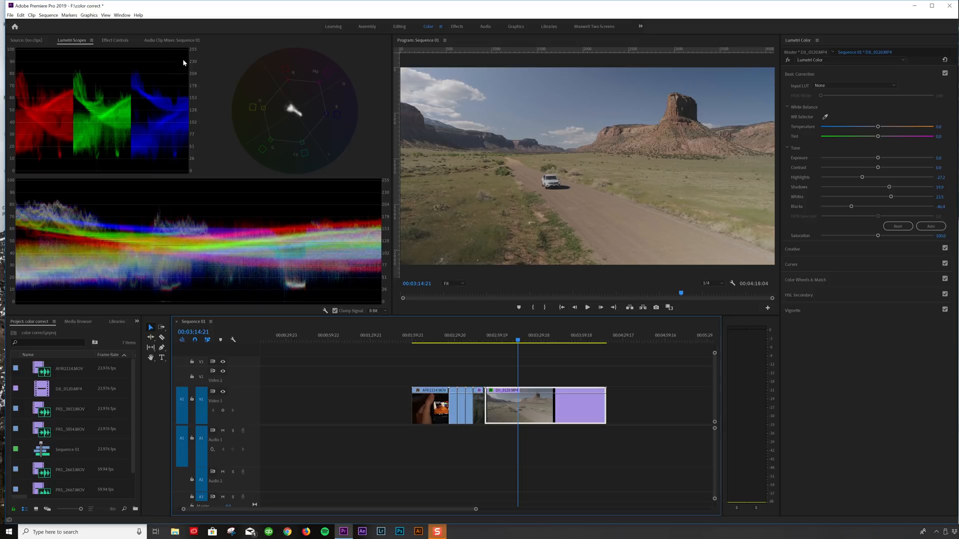
pyautogui.click(401, 27)
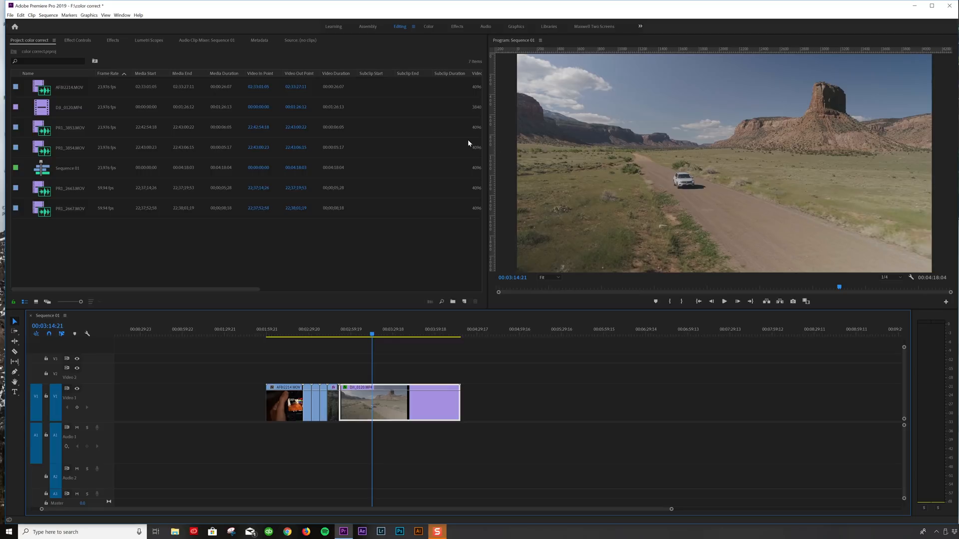
pyautogui.click(69, 42)
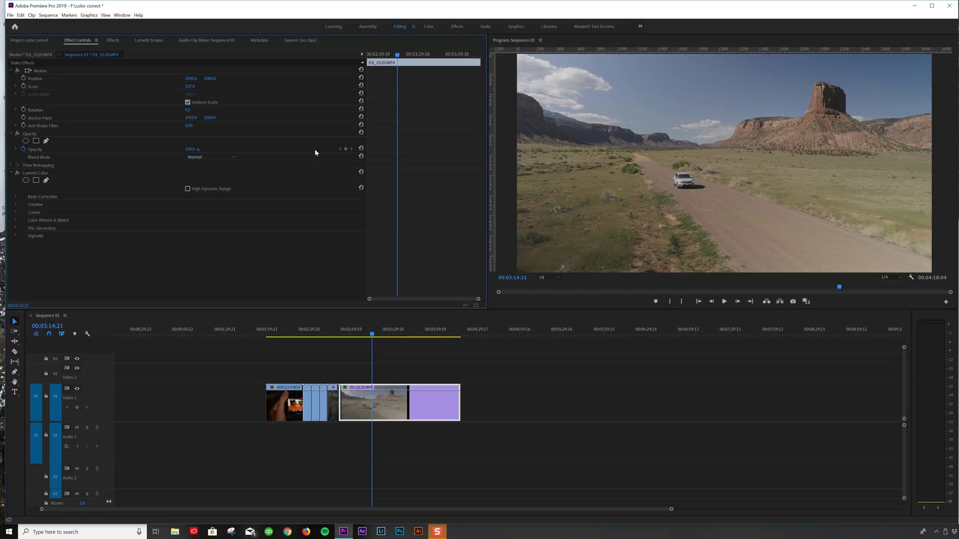
pyautogui.click(112, 41)
pyautogui.click(57, 51)
pyautogui.write('crop')
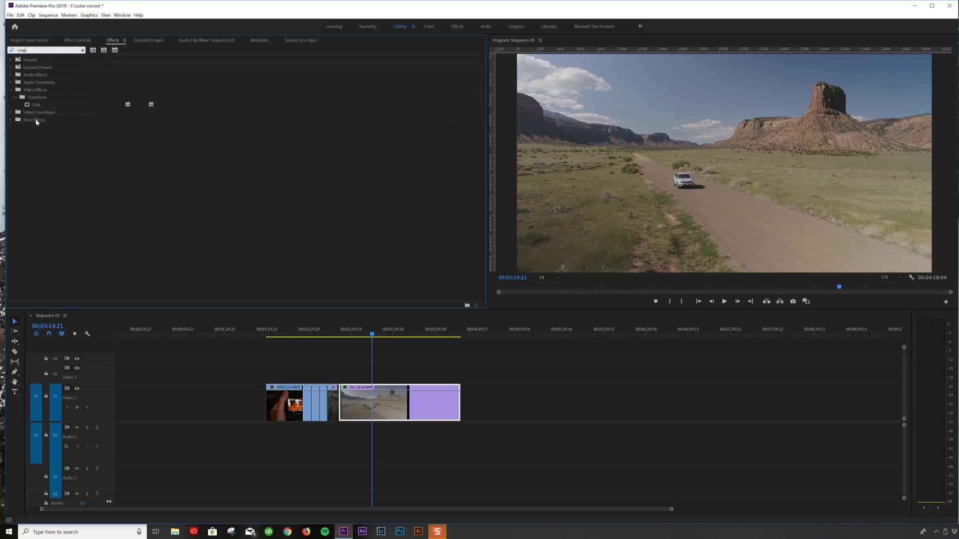
pyautogui.click(36, 106)
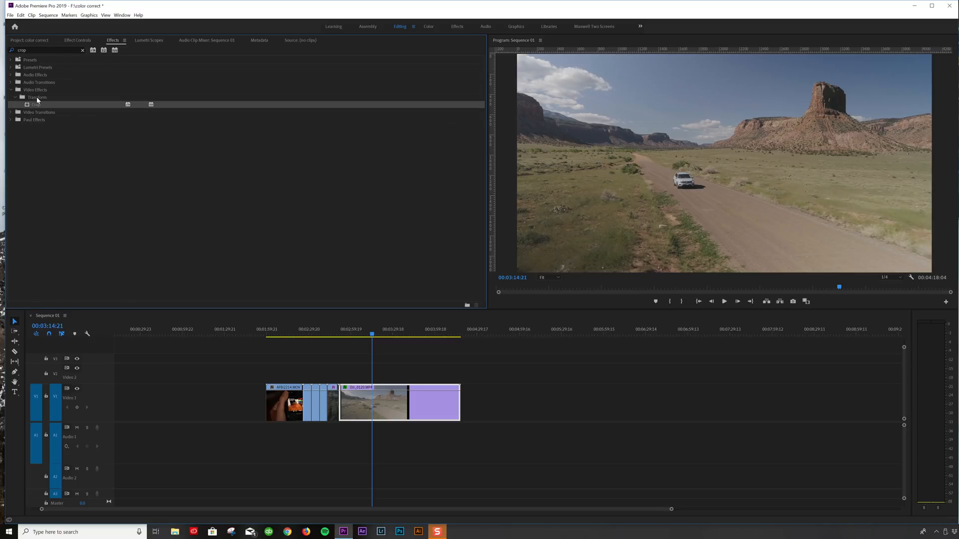
pyautogui.moveTo(35, 106); pyautogui.dragTo(396, 403)
pyautogui.moveTo(31, 106); pyautogui.dragTo(388, 397)
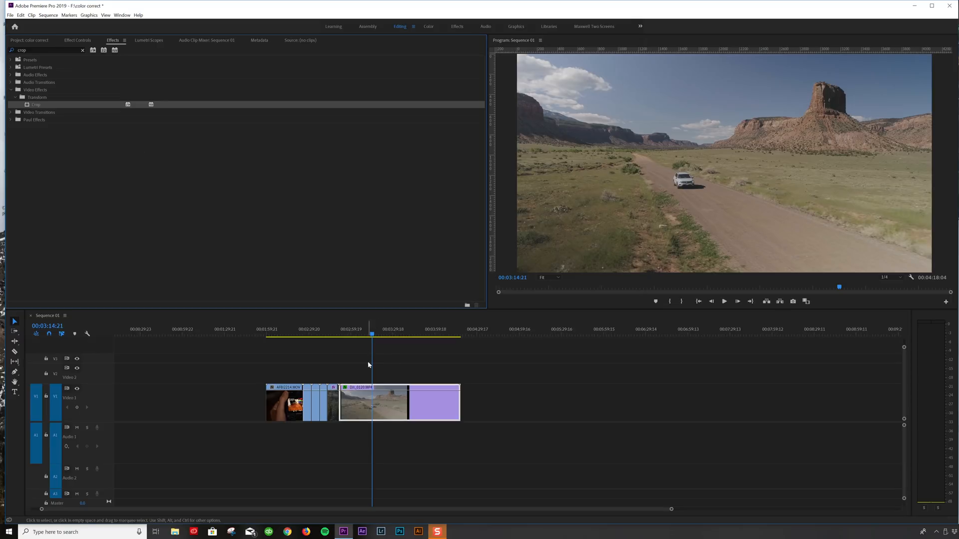
# Delete the duplicate second Crop effect from the desert clip
pyautogui.click(79, 41)
pyautogui.scroll(-4, 295, 243)
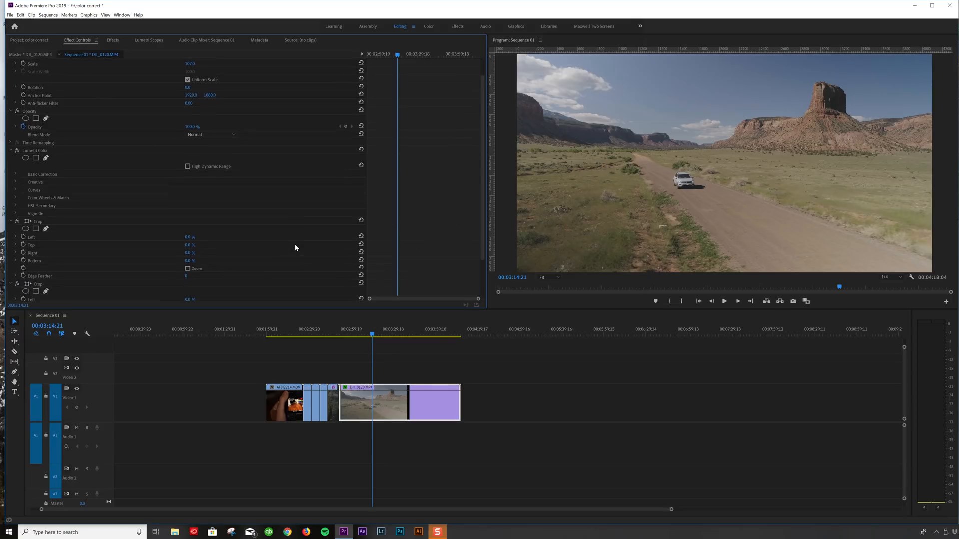
pyautogui.click(51, 245)
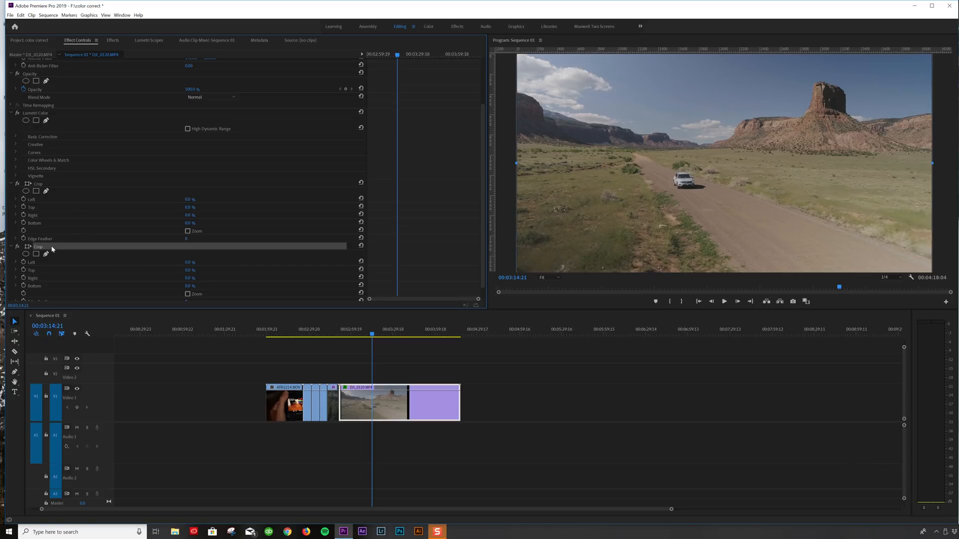
pyautogui.press('Delete')
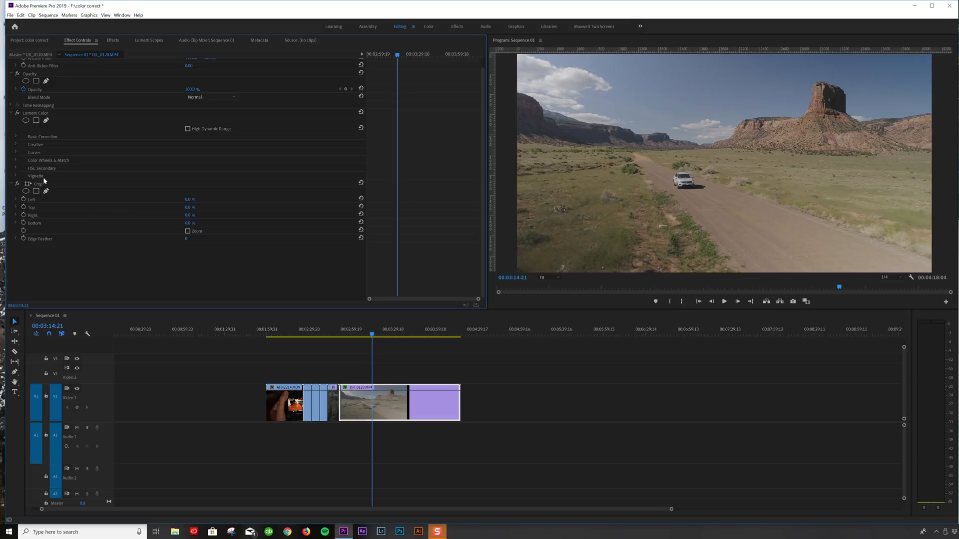
# Crop the desert clip by 11% at both Top and Bottom to form letterbox bars
pyautogui.click(414, 403)
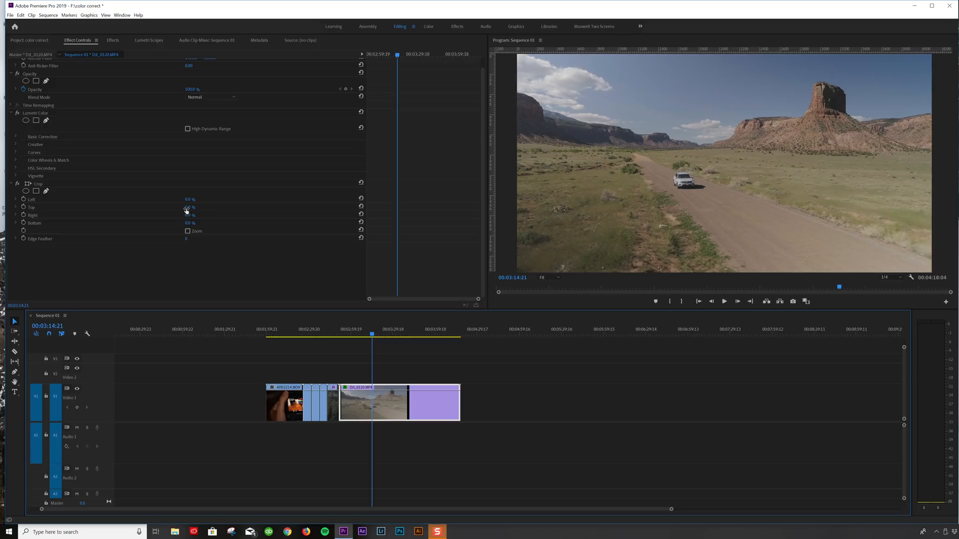
pyautogui.moveTo(186, 210); pyautogui.dragTo(196, 208)
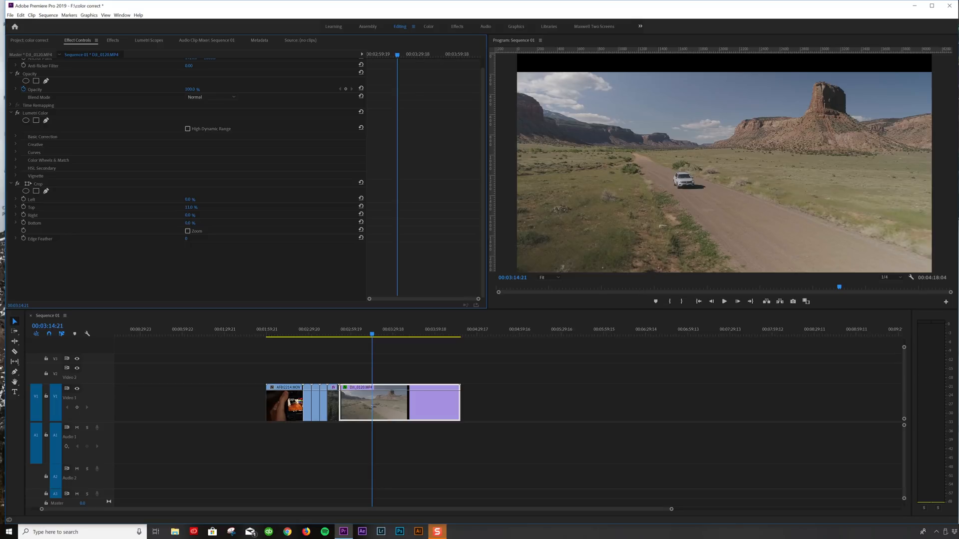
pyautogui.moveTo(189, 223); pyautogui.dragTo(195, 224)
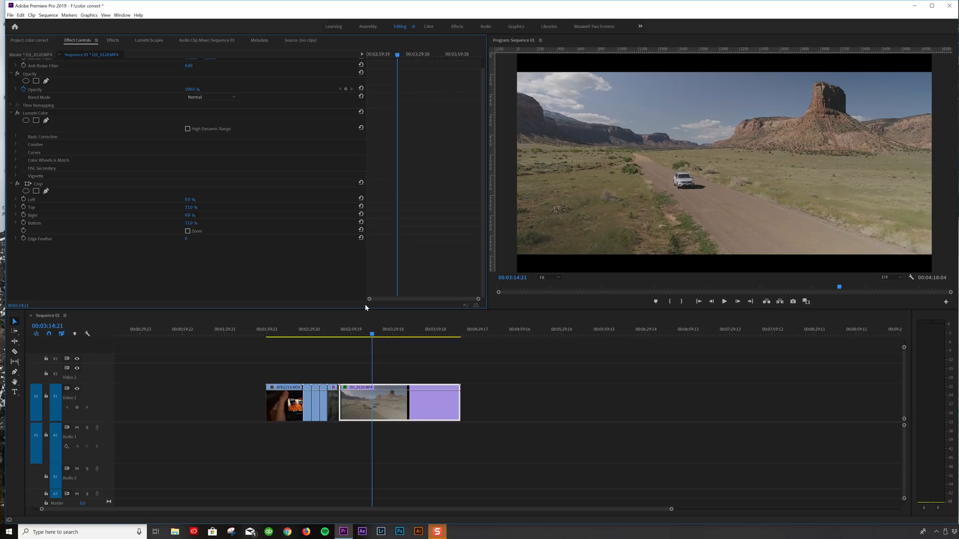
# Preview the desert clip in a maximized Program monitor and set the playback resolution to 1/2
pyautogui.click(390, 406)
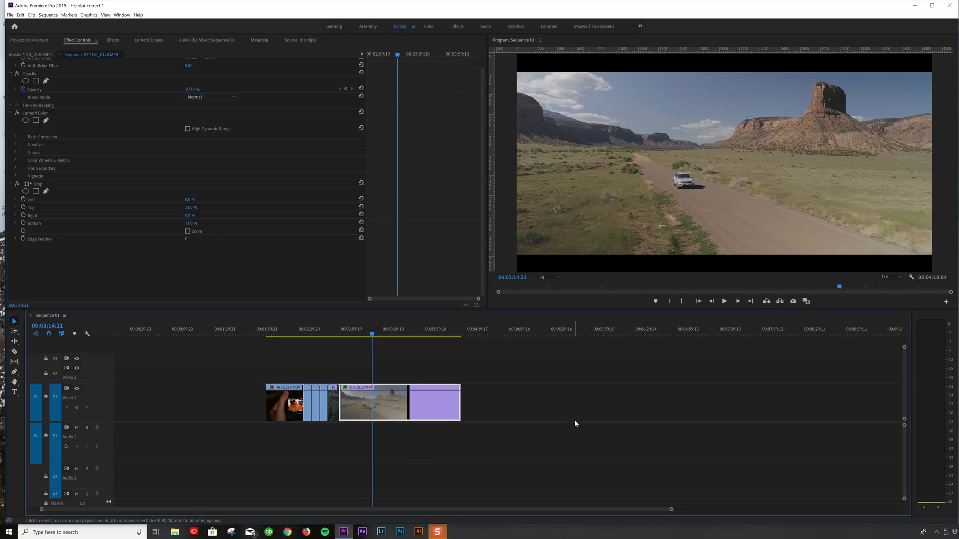
pyautogui.press('space')
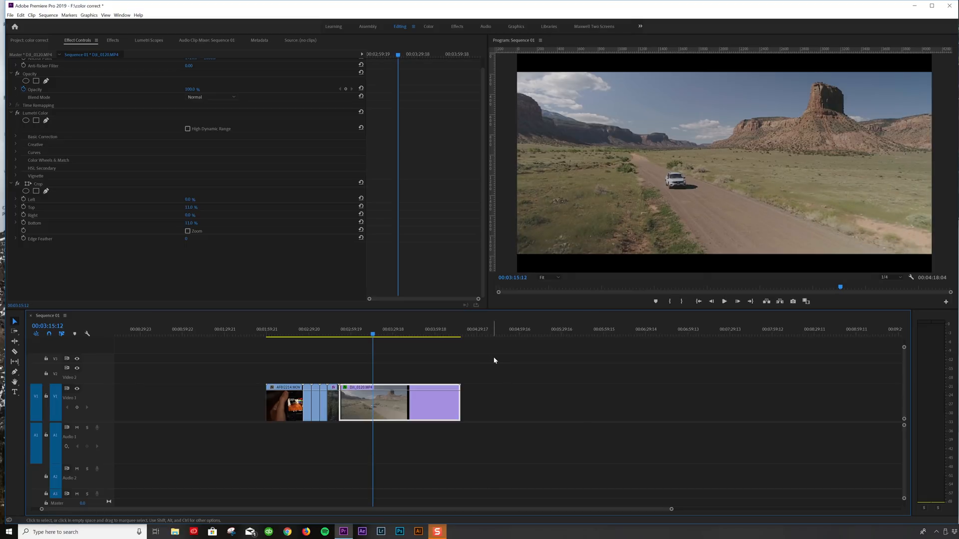
pyautogui.press('`')
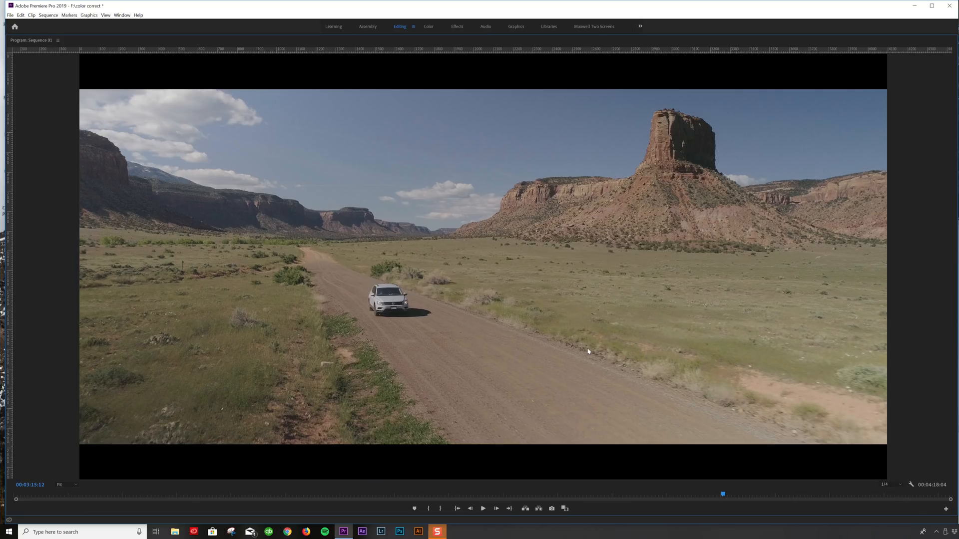
pyautogui.press('space')
pyautogui.press('space')
pyautogui.click(899, 485)
pyautogui.click(889, 452)
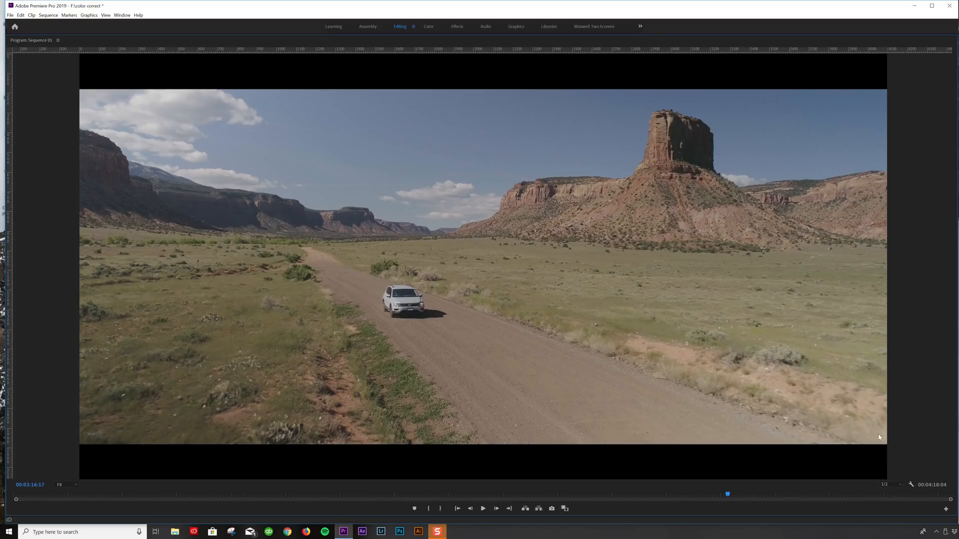
# Play the desert clip in the maximized preview, undo its top and bottom crop, and restore the normal layout
pyautogui.press('space')
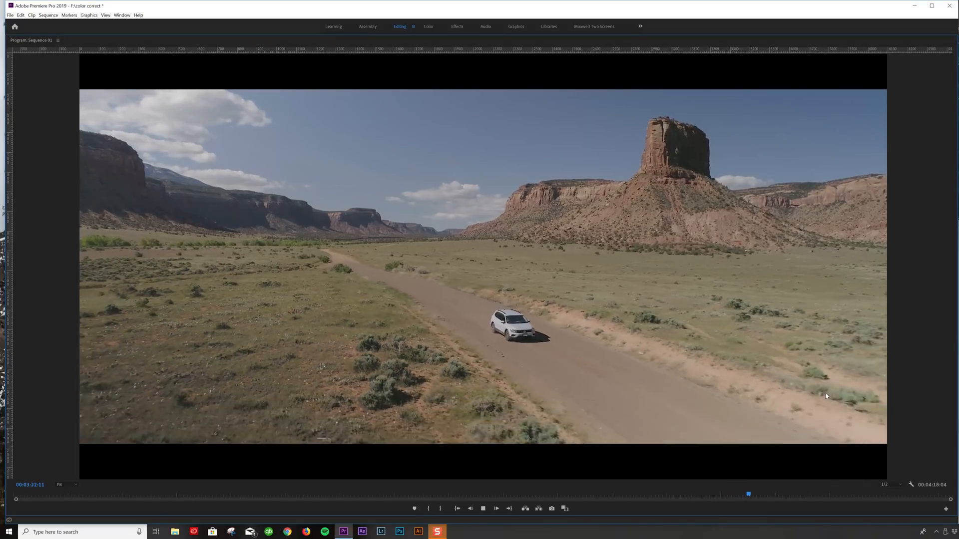
pyautogui.press('space')
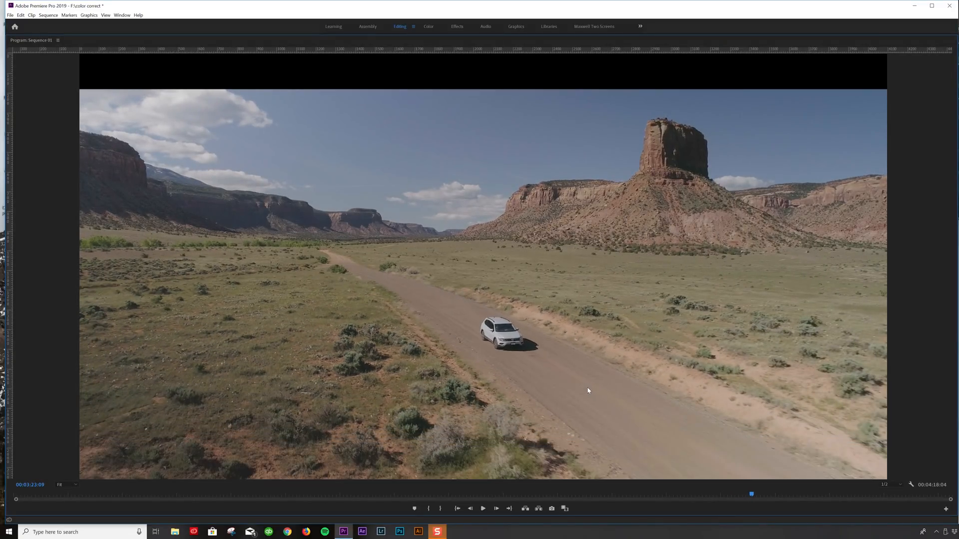
pyautogui.press('space')
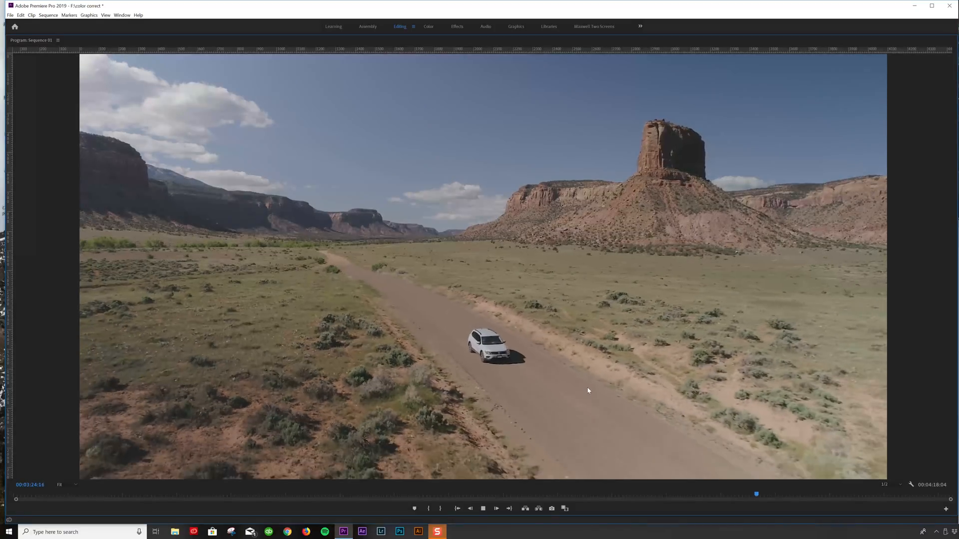
pyautogui.press('space')
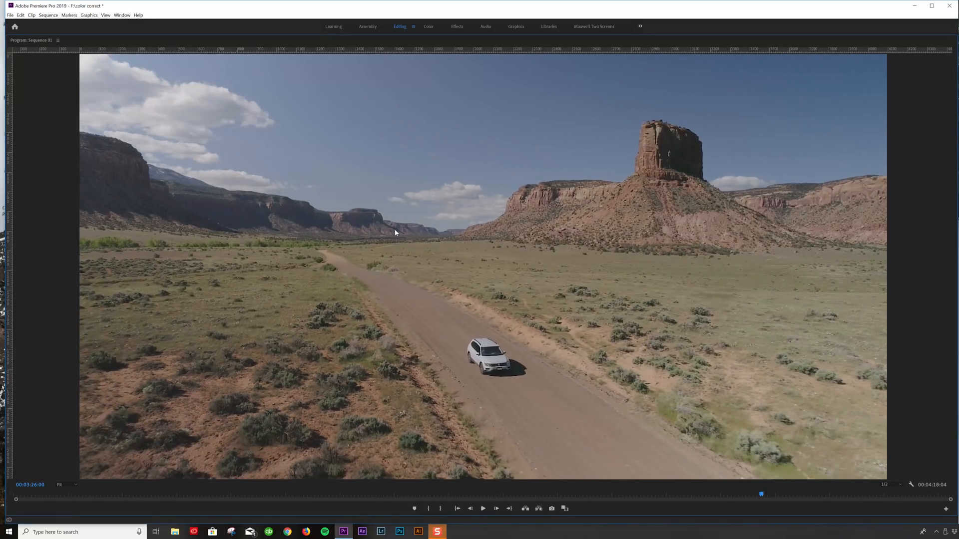
pyautogui.press('`')
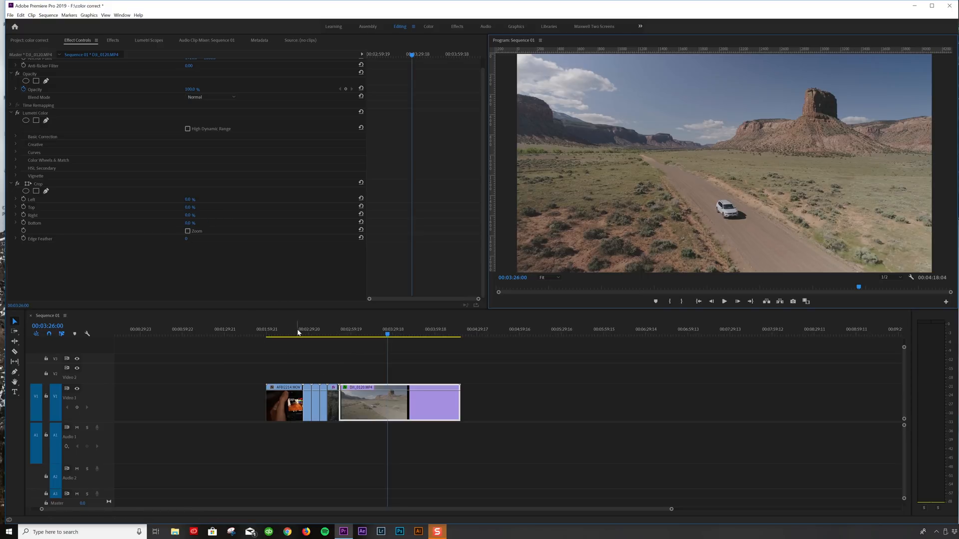
# Enlarge the timeline clips and play the color-corrected dense forest clip before the desert clip
pyautogui.click(313, 329)
pyautogui.press('=')
pyautogui.press('=')
pyautogui.press('=')
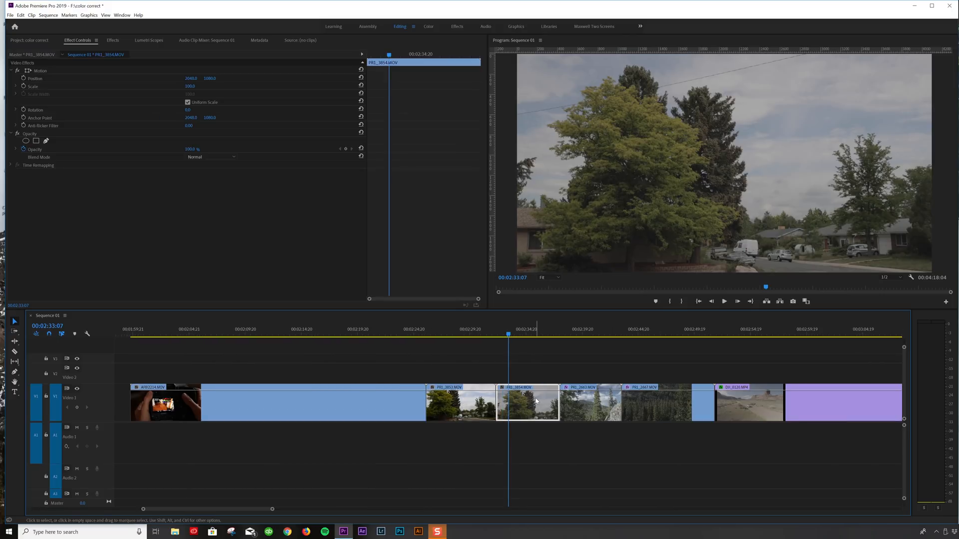
pyautogui.click(579, 331)
pyautogui.moveTo(579, 332); pyautogui.dragTo(655, 341)
pyautogui.press('space')
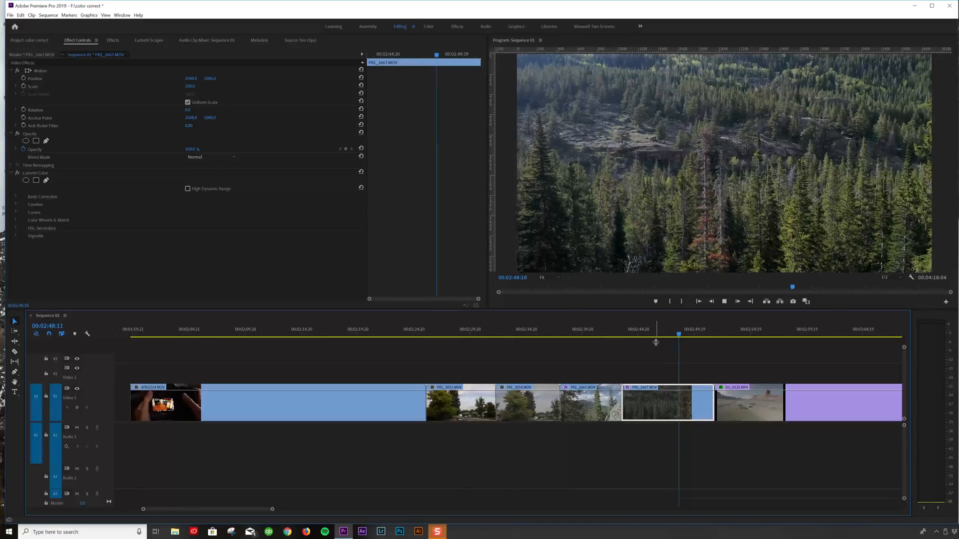
pyautogui.press('space')
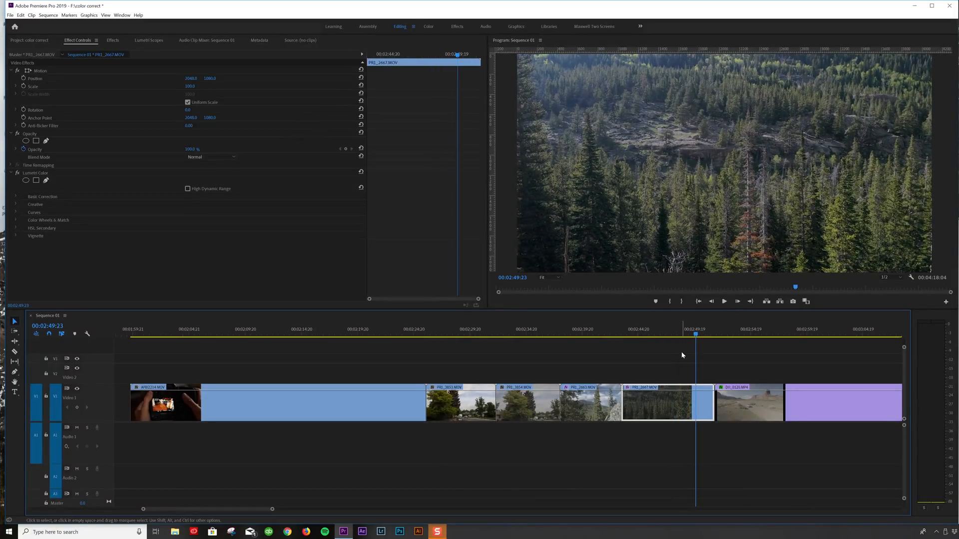
# Split the dense forest clip with the Razor tool at 00:02:48:03
pyautogui.moveTo(697, 334); pyautogui.dragTo(675, 338)
pyautogui.press('c')
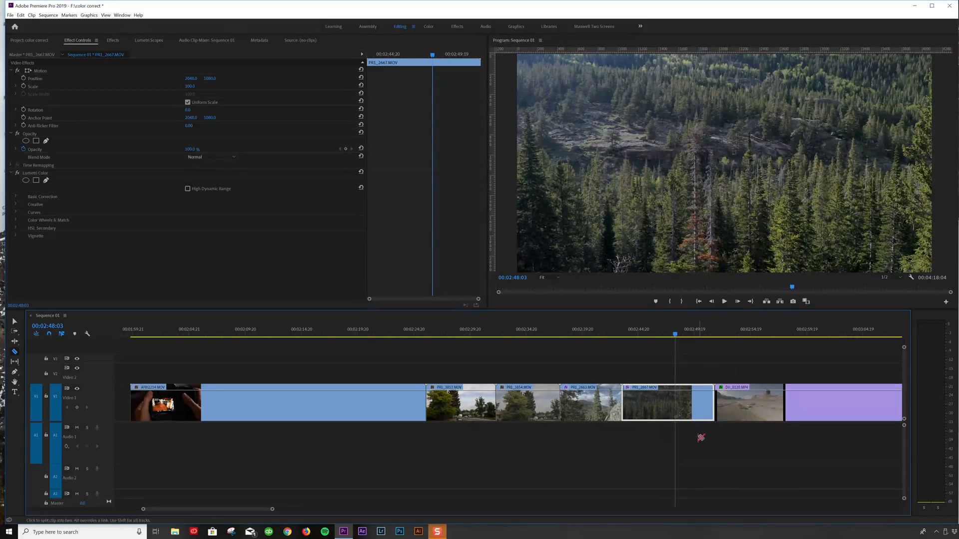
pyautogui.click(679, 409)
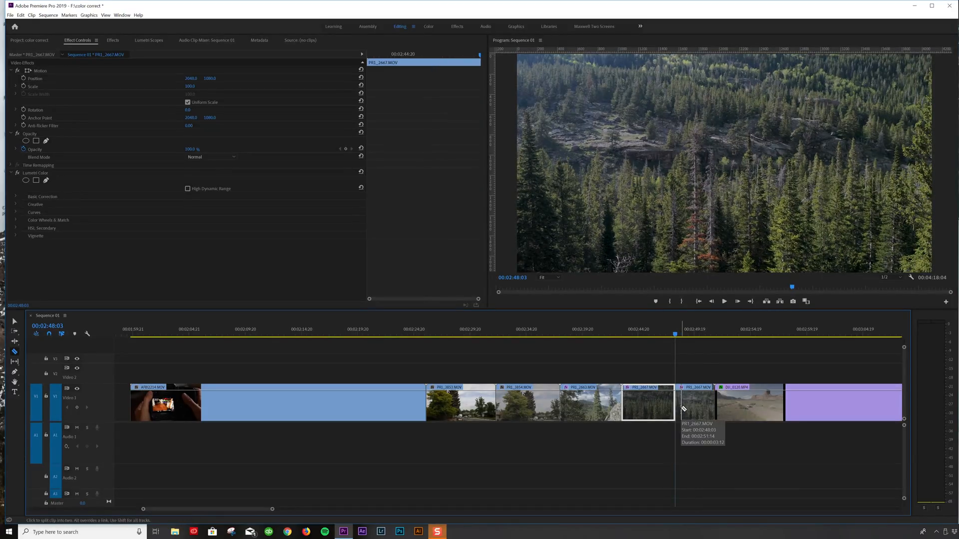
# Review the forest clip's remaining part and split it at two more points around 00:02:50:03 to isolate a short middle segment
pyautogui.press('space')
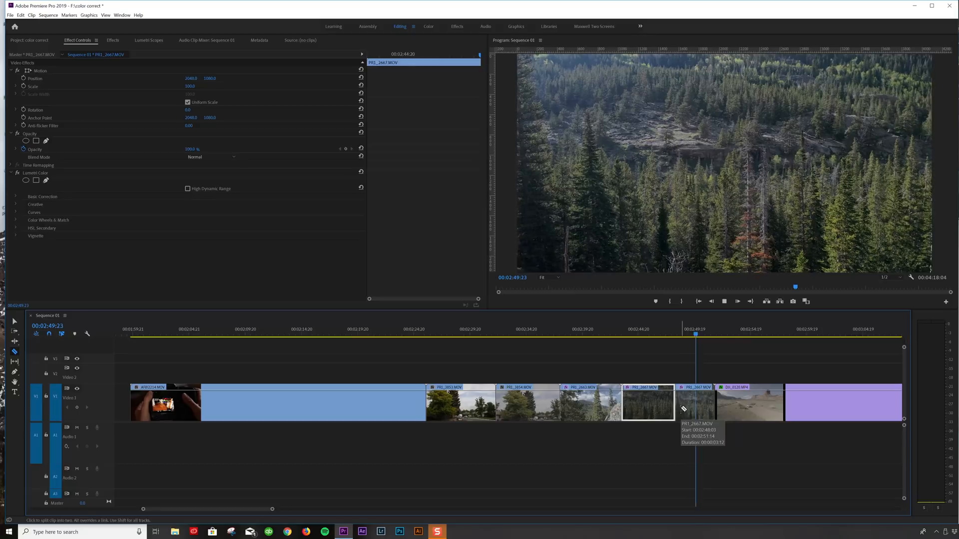
pyautogui.press('space')
pyautogui.moveTo(637, 332); pyautogui.dragTo(698, 335)
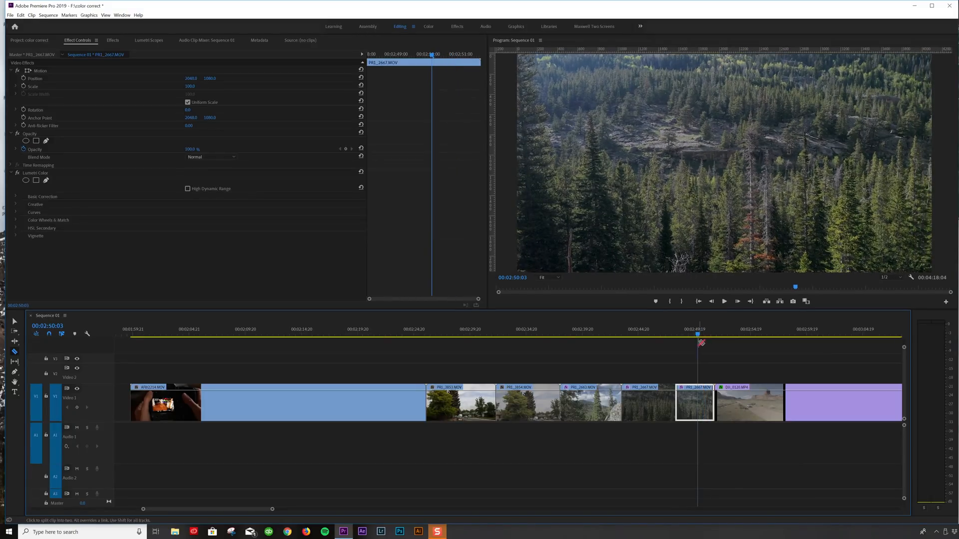
pyautogui.click(690, 408)
pyautogui.click(709, 409)
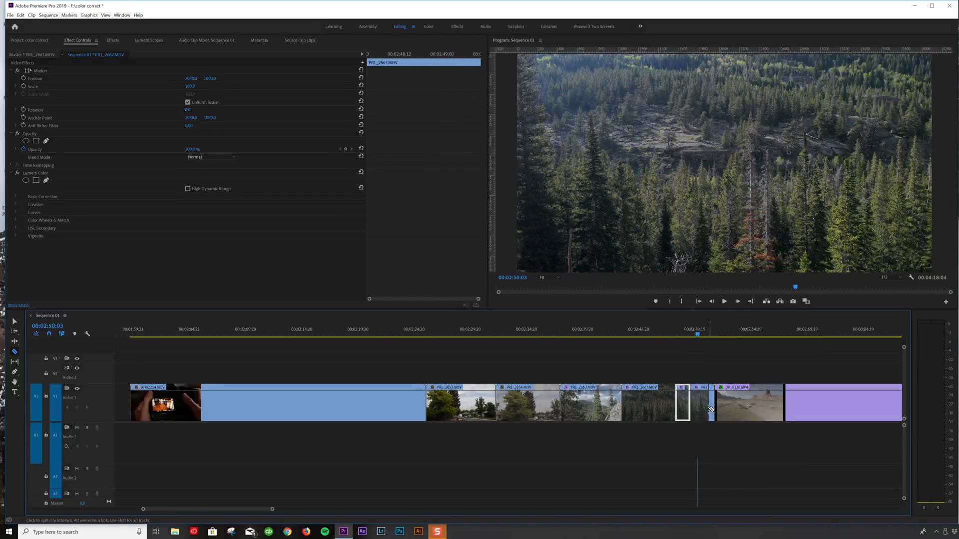
# Apply the Warp Stabilizer effect to the short isolated middle segment of the forest clip and show its settings
pyautogui.press('v')
pyautogui.click(704, 406)
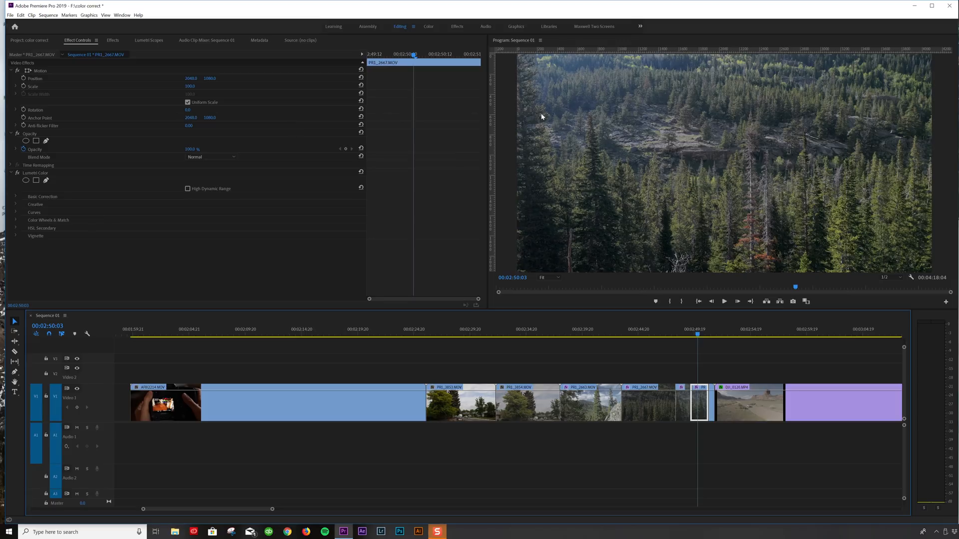
pyautogui.click(112, 40)
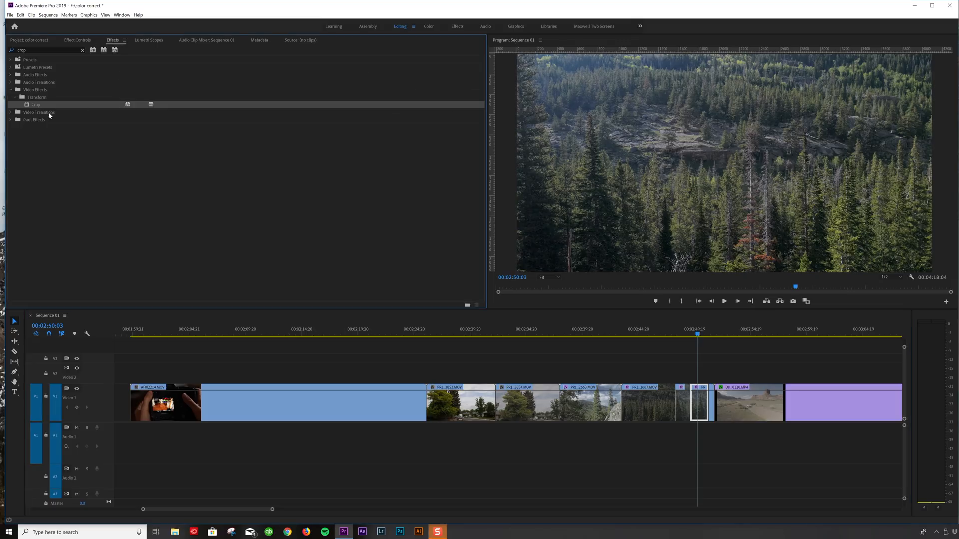
pyautogui.click(82, 50)
pyautogui.click(67, 48)
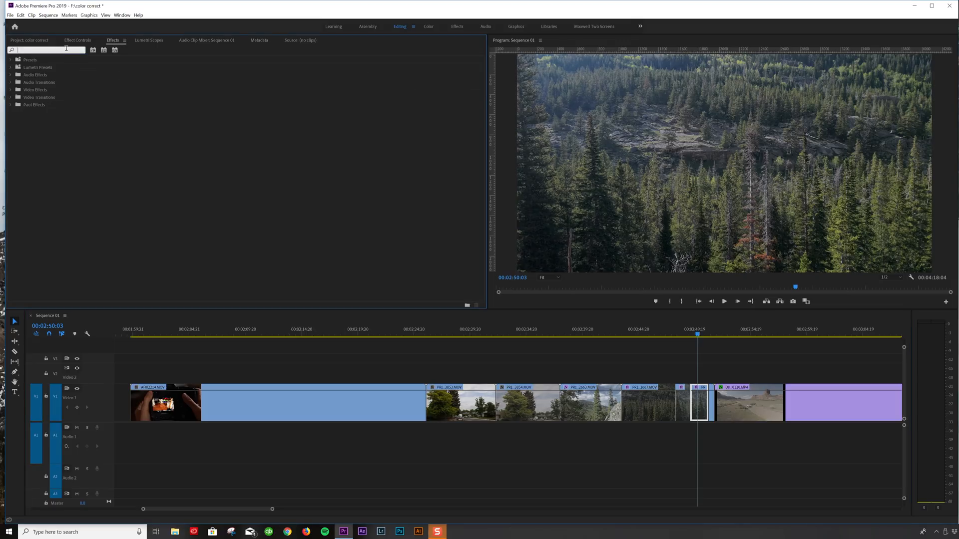
pyautogui.write('warp')
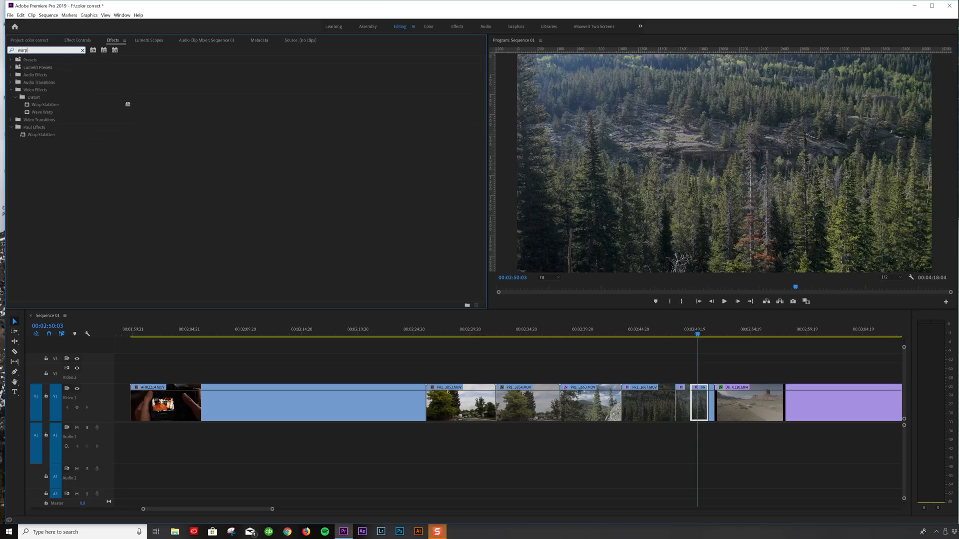
pyautogui.click(85, 106)
pyautogui.moveTo(45, 108); pyautogui.dragTo(704, 400)
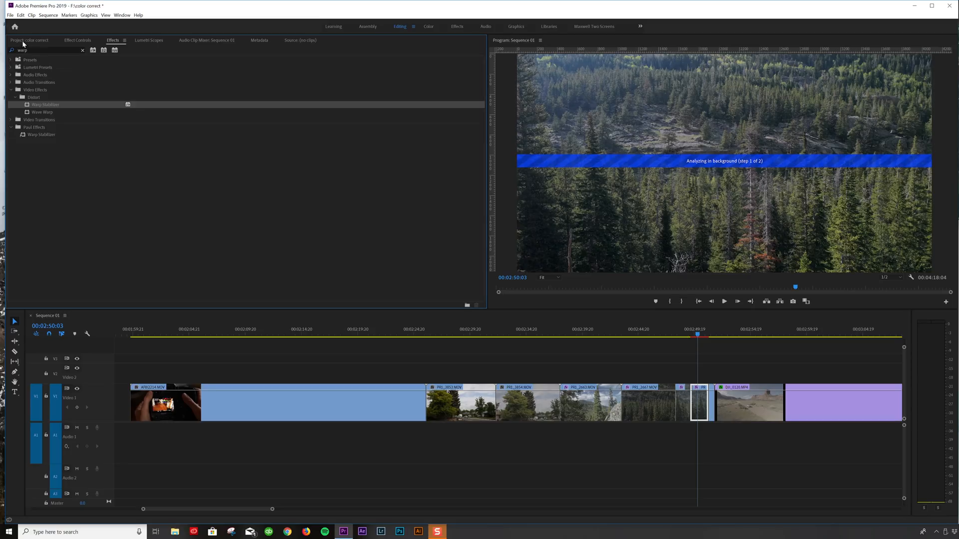
pyautogui.click(77, 41)
pyautogui.scroll(-3, 303, 255)
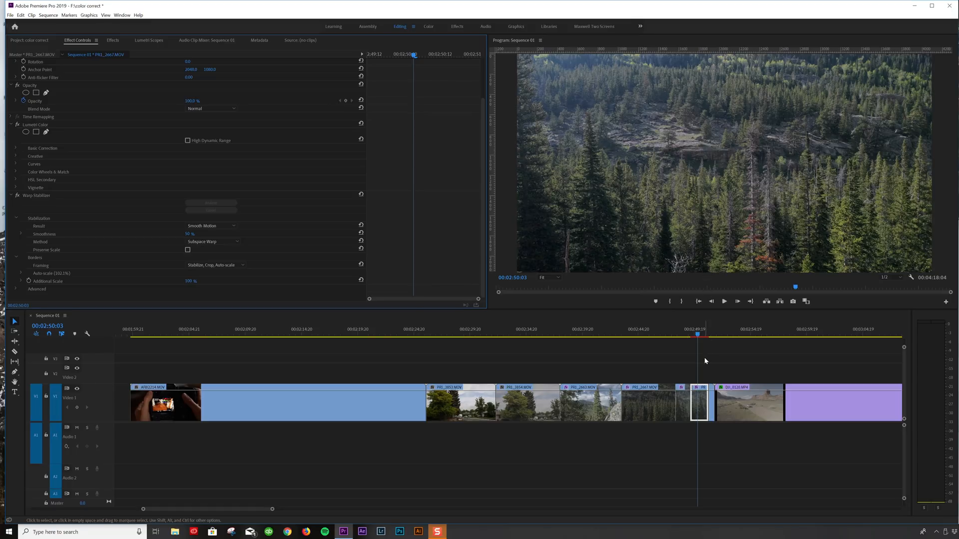
# Enlarge the timeline around the stabilized forest segment and play it together with the neighbouring clips to compare the motion
pyautogui.click(698, 338)
pyautogui.press('=')
pyautogui.press('=')
pyautogui.click(510, 332)
pyautogui.moveTo(509, 331); pyautogui.dragTo(437, 341)
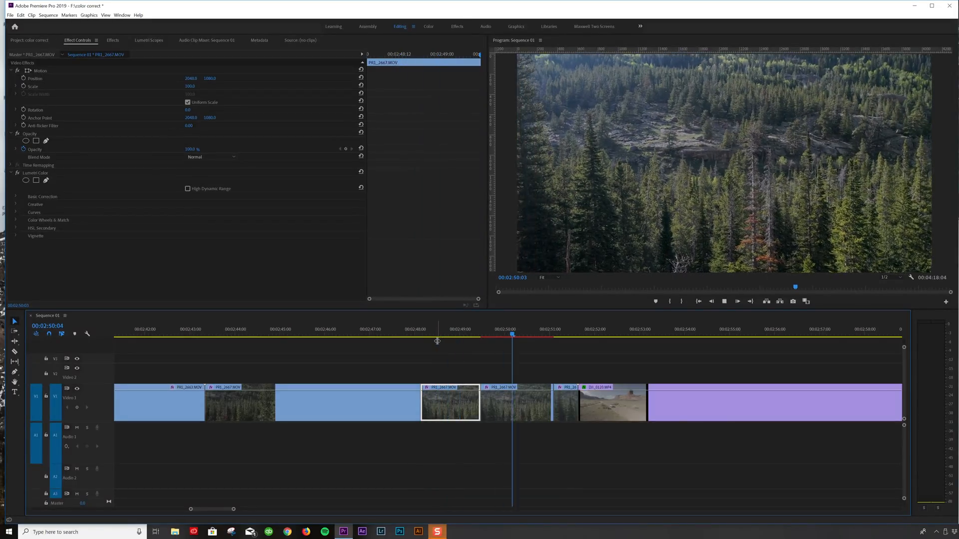
pyautogui.press('space')
pyautogui.moveTo(501, 337); pyautogui.dragTo(490, 338)
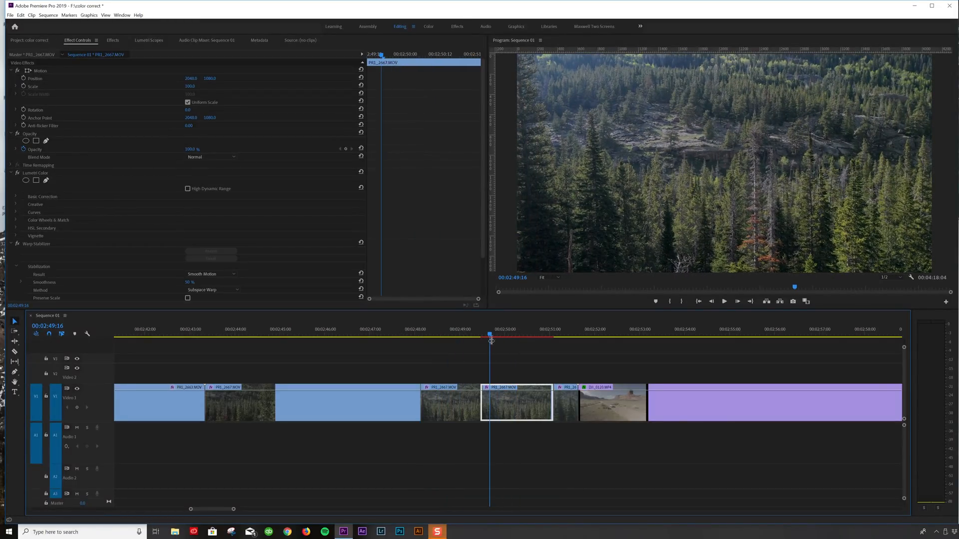
pyautogui.press('space')
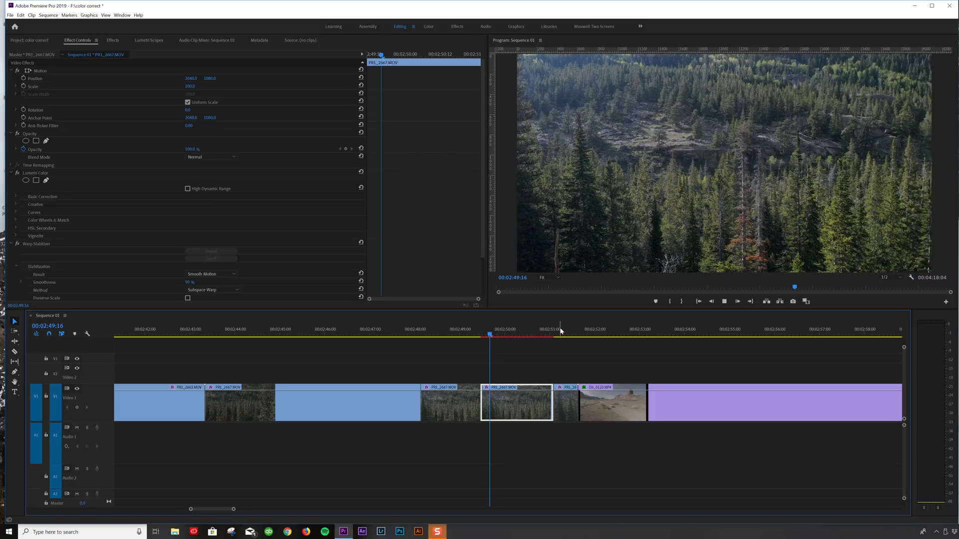
pyautogui.press('space')
pyautogui.click(552, 337)
pyautogui.press('space')
pyautogui.press('space')
pyautogui.moveTo(551, 337); pyautogui.dragTo(439, 340)
pyautogui.press('space')
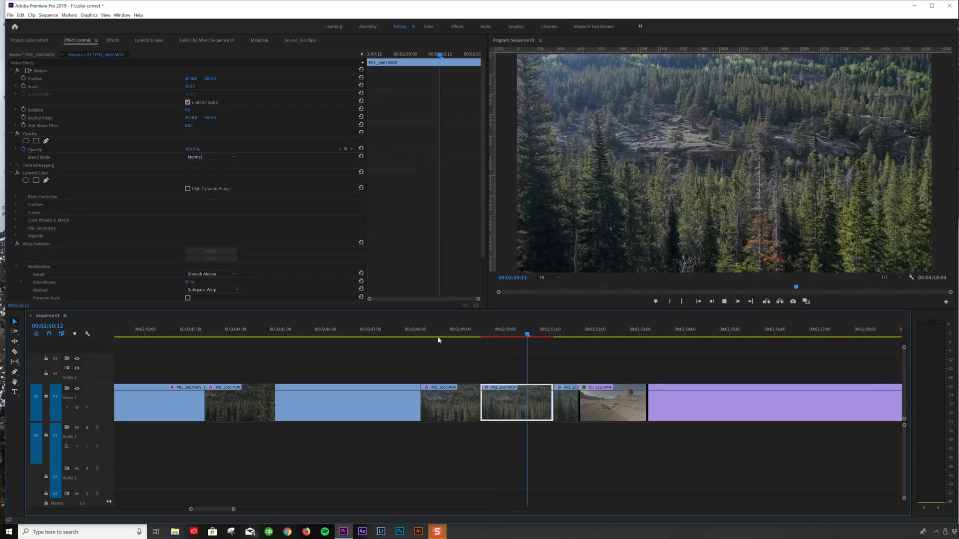
pyautogui.press('space')
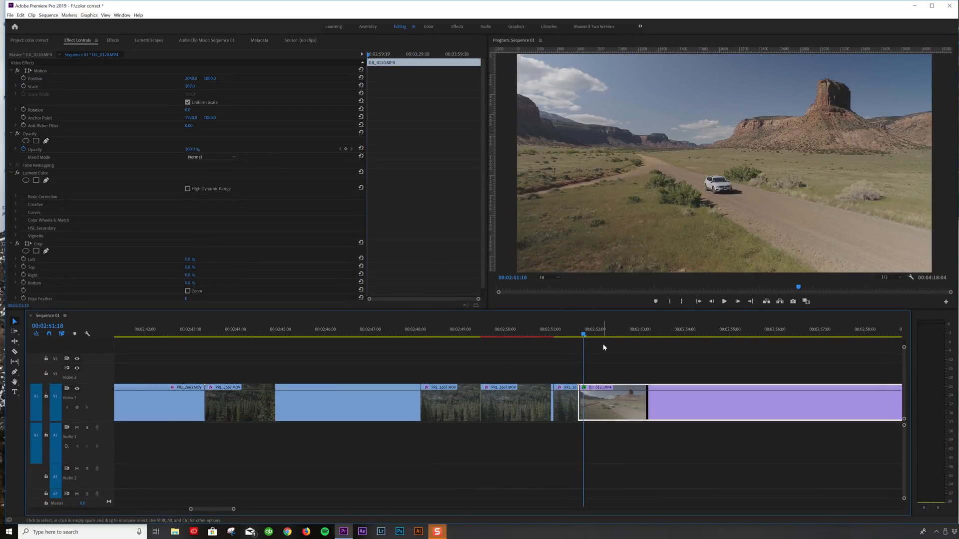
# Scrub back through the stabilized forest segment and park the playhead at 00:02:50:10
pyautogui.scroll(-2, 509, 405)
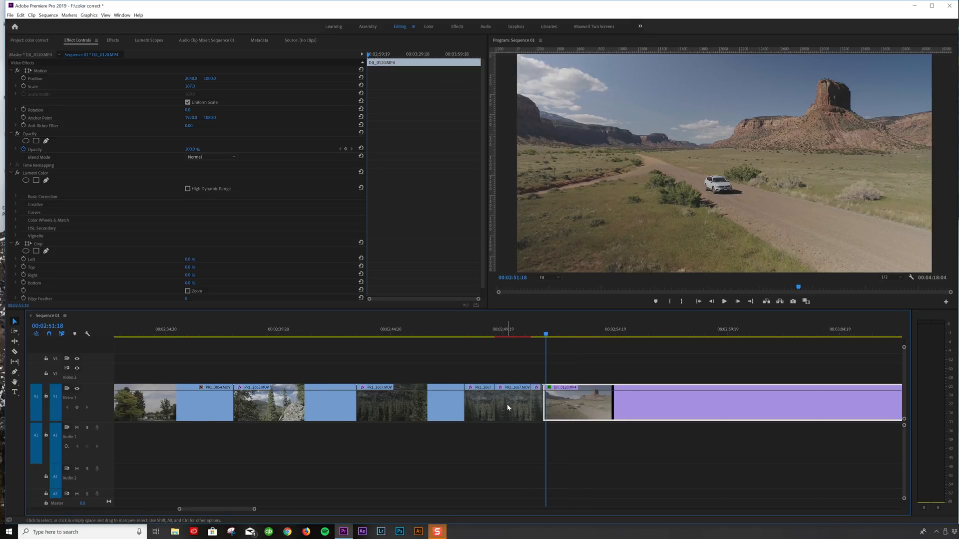
pyautogui.scroll(7, 361, 444)
pyautogui.scroll(2, 362, 448)
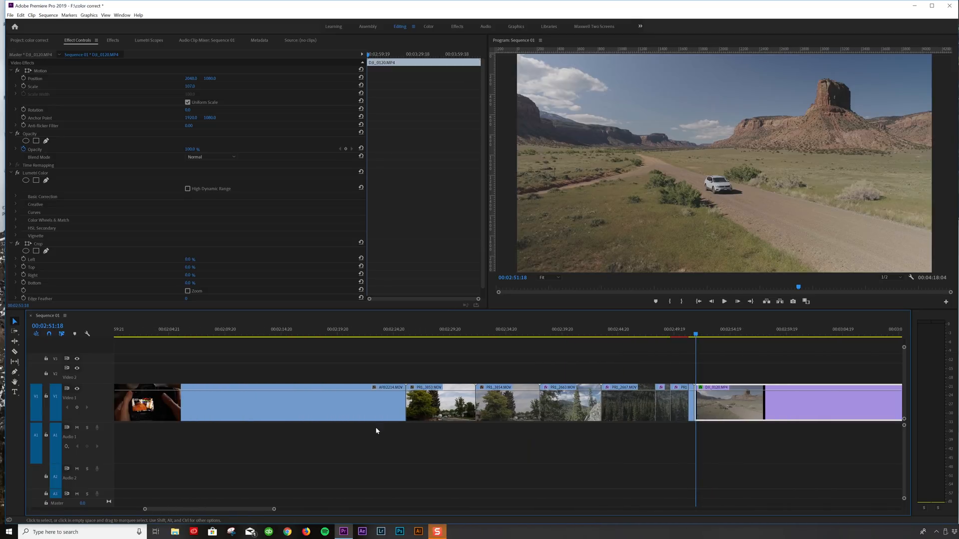
pyautogui.click(676, 334)
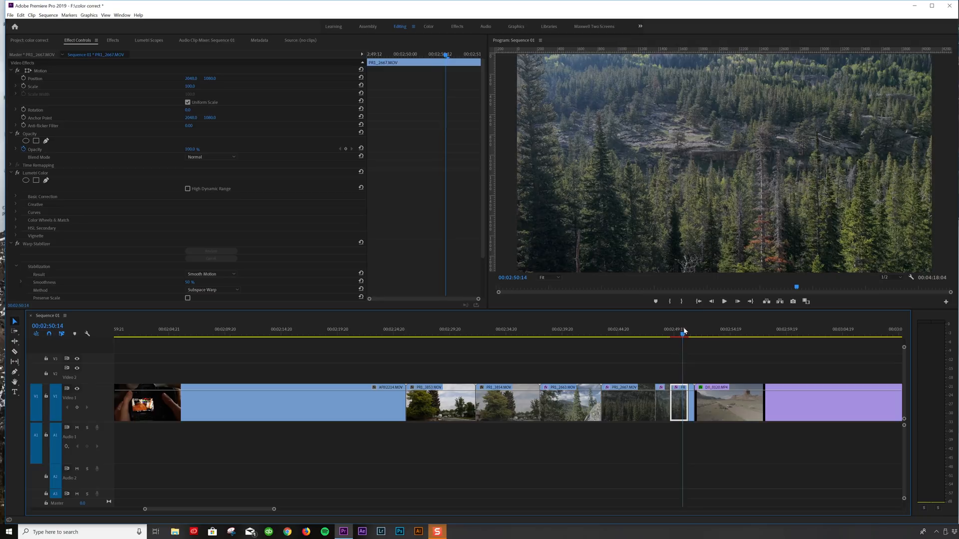
pyautogui.moveTo(678, 329); pyautogui.dragTo(683, 337)
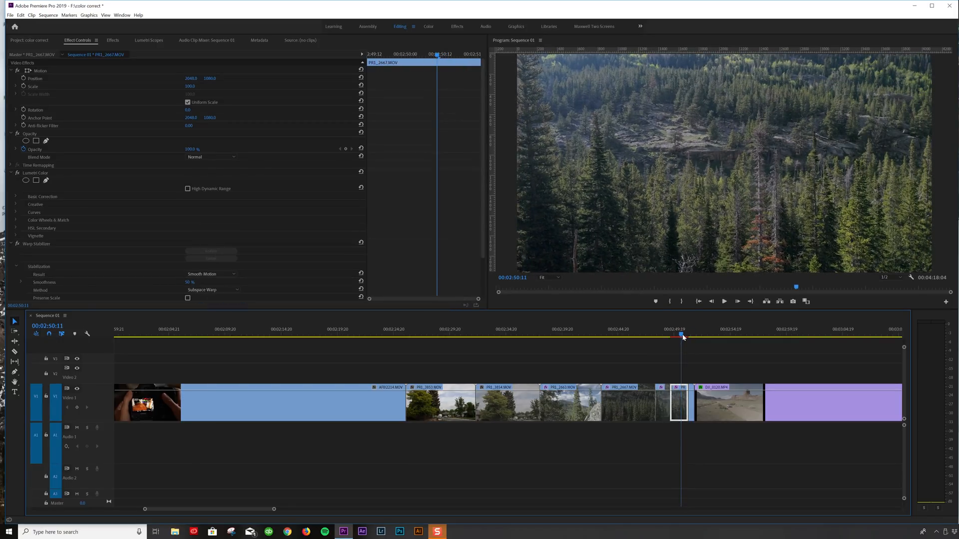
pyautogui.moveTo(684, 338)
pyautogui.mouseDown()
pyautogui.moveTo(692, 336)
pyautogui.moveTo(682, 345)
pyautogui.mouseUp()
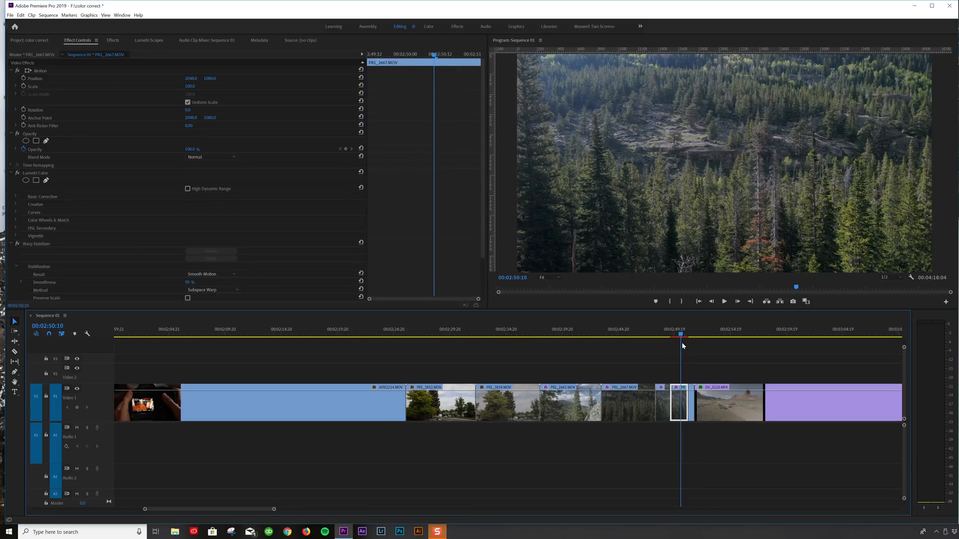
pyautogui.scroll(3, 325, 469)
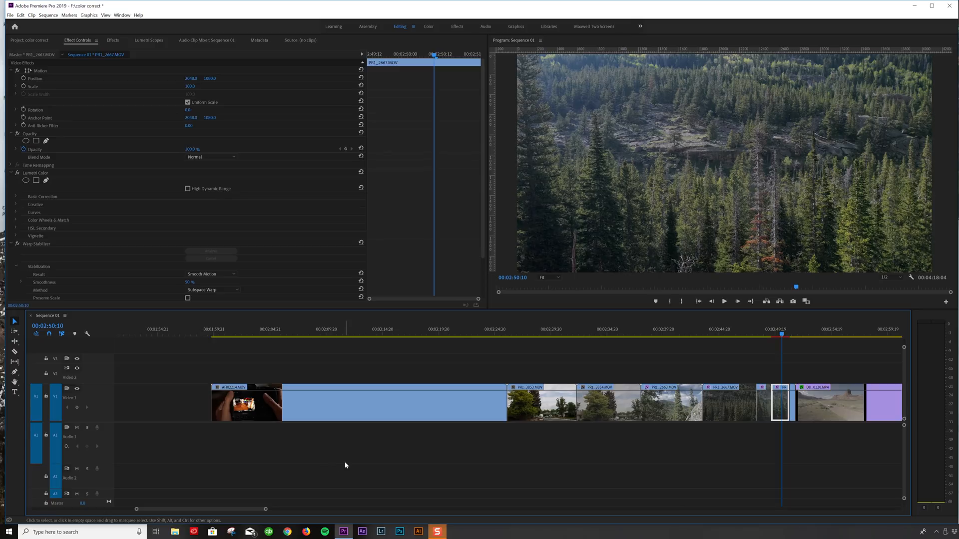
# Create an adjustment layer with the default video settings and lay it on Video 2 across all the clips
pyautogui.press('-')
pyautogui.press('-')
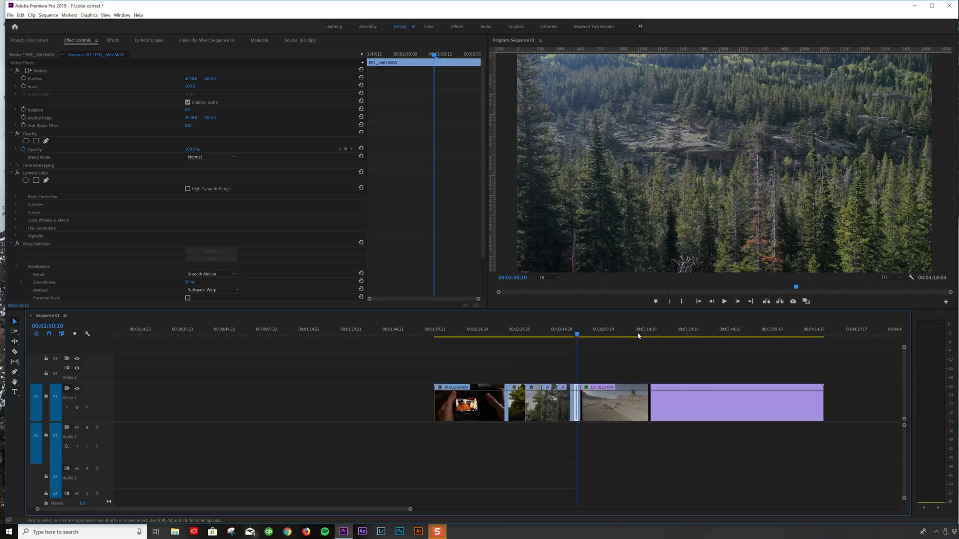
pyautogui.moveTo(638, 336); pyautogui.dragTo(631, 396)
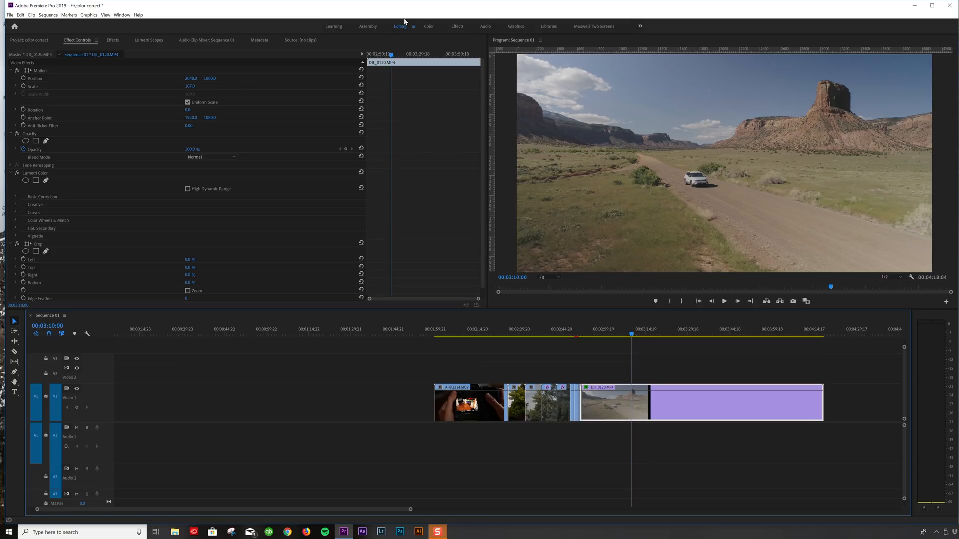
pyautogui.click(21, 40)
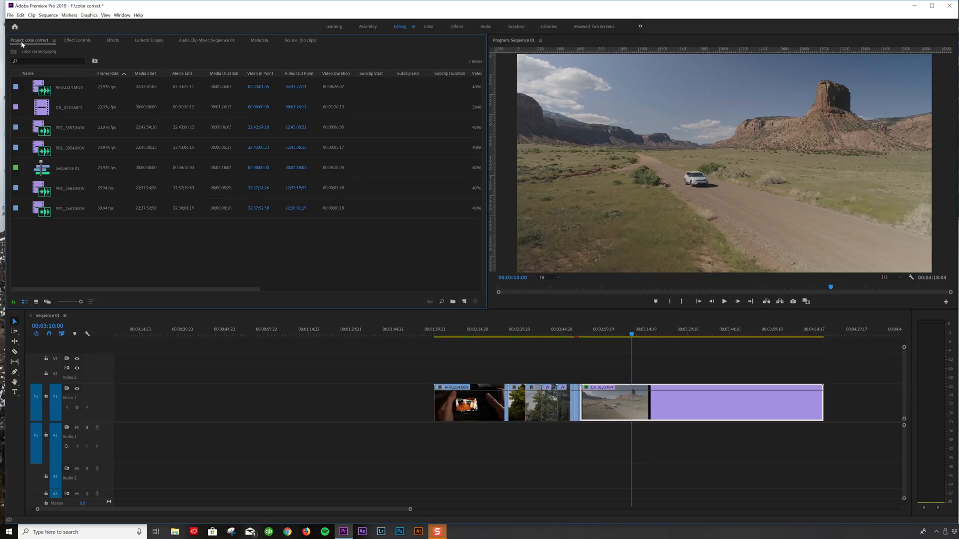
pyautogui.click(463, 302)
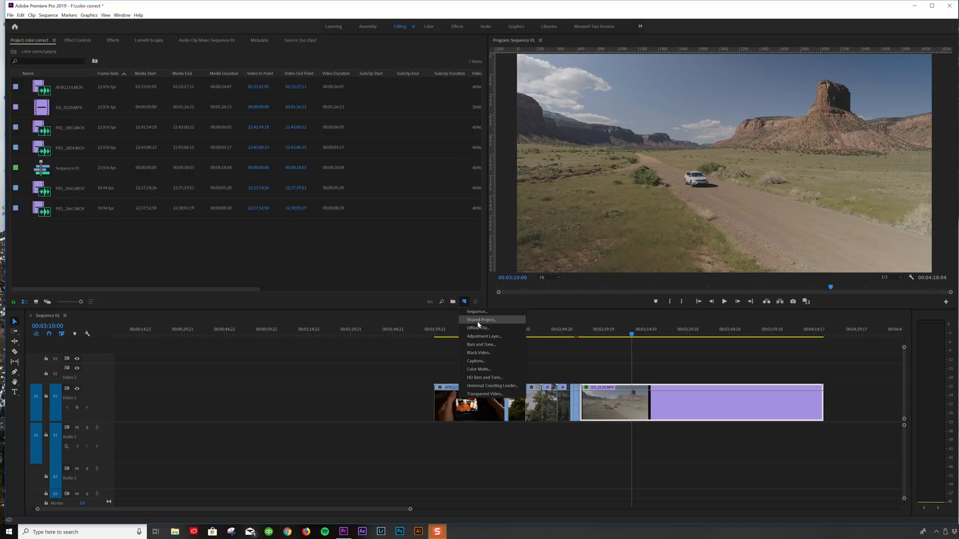
pyautogui.click(482, 338)
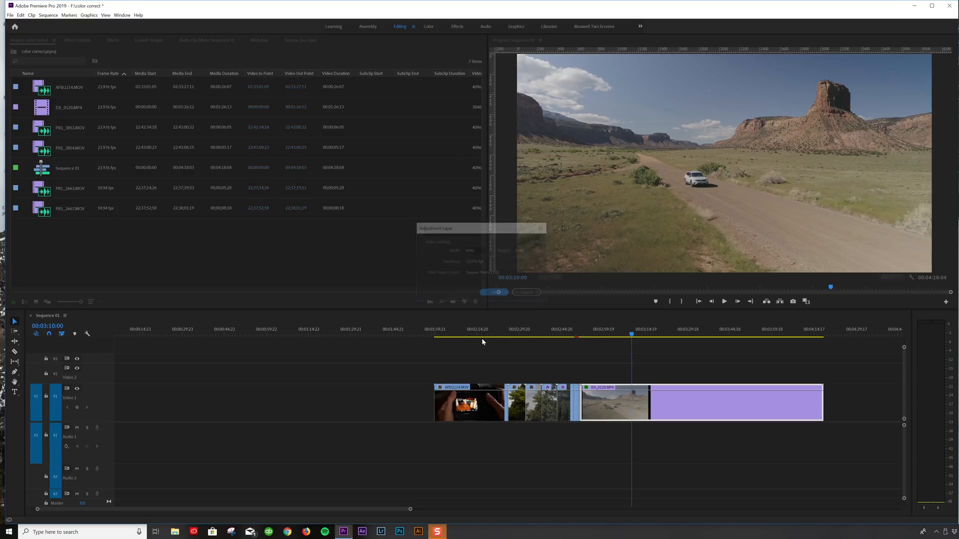
pyautogui.click(495, 294)
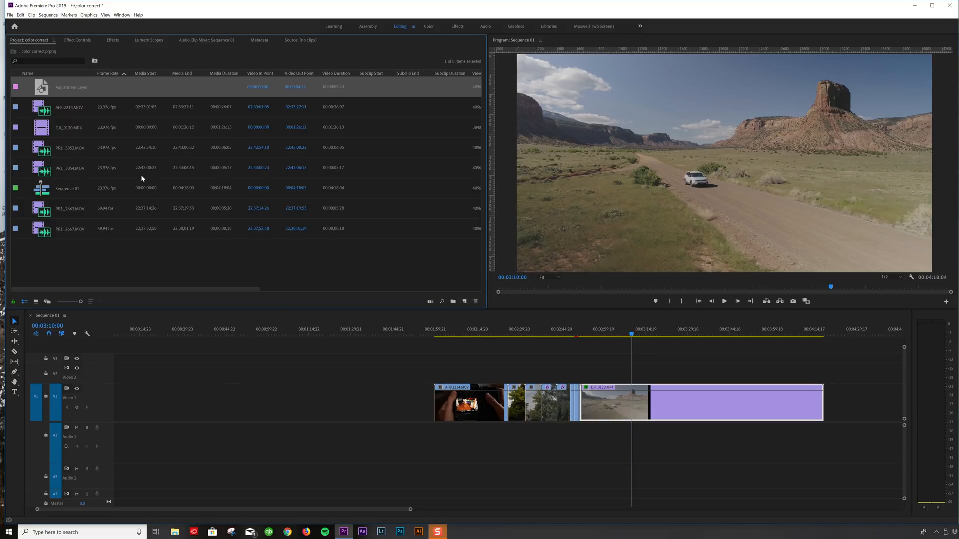
pyautogui.moveTo(83, 91); pyautogui.dragTo(823, 375)
# Switch to the Color workspace and browse for a Creative look in Lumetri Color, with the desert clip at 00:03:04:13
pyautogui.moveTo(625, 336)
pyautogui.mouseDown()
pyautogui.moveTo(527, 346)
pyautogui.moveTo(616, 345)
pyautogui.mouseUp()
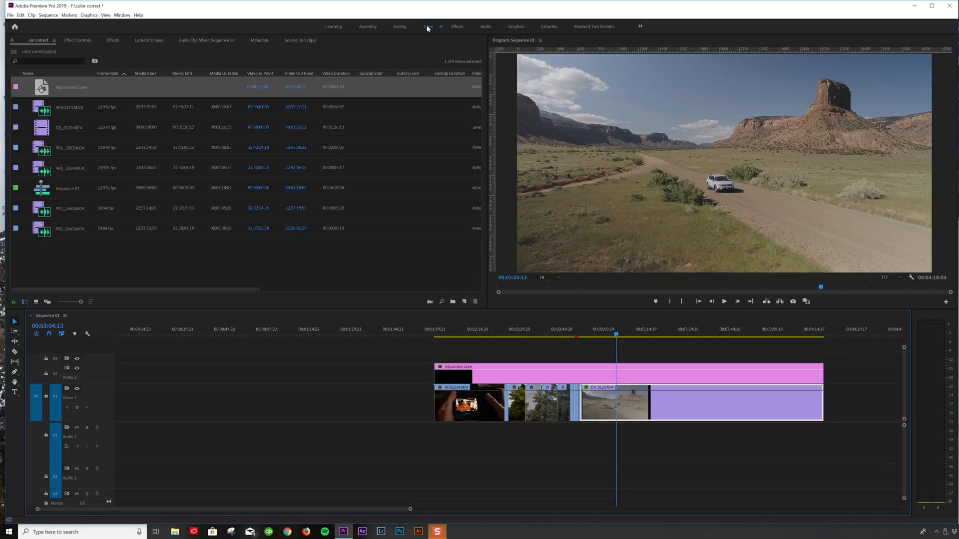
pyautogui.click(429, 27)
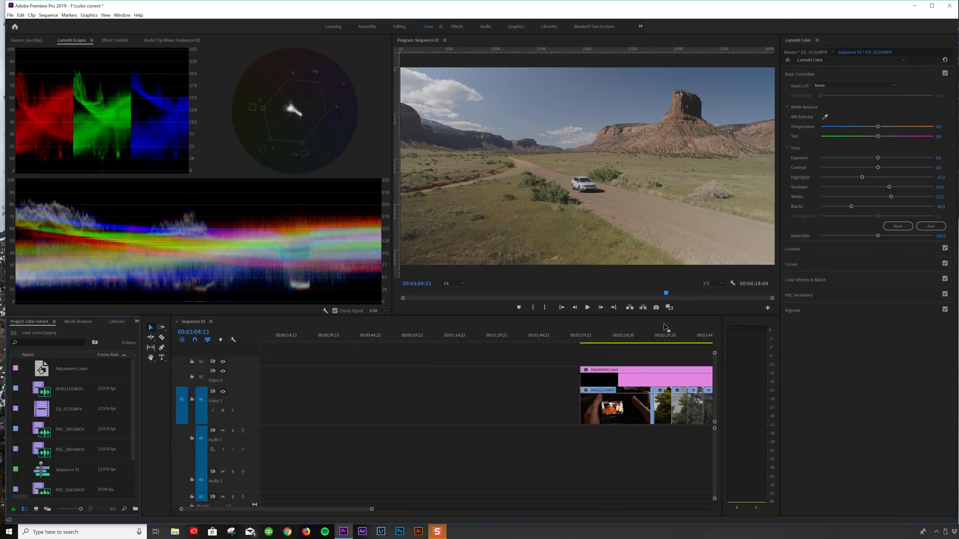
pyautogui.scroll(-1, 649, 348)
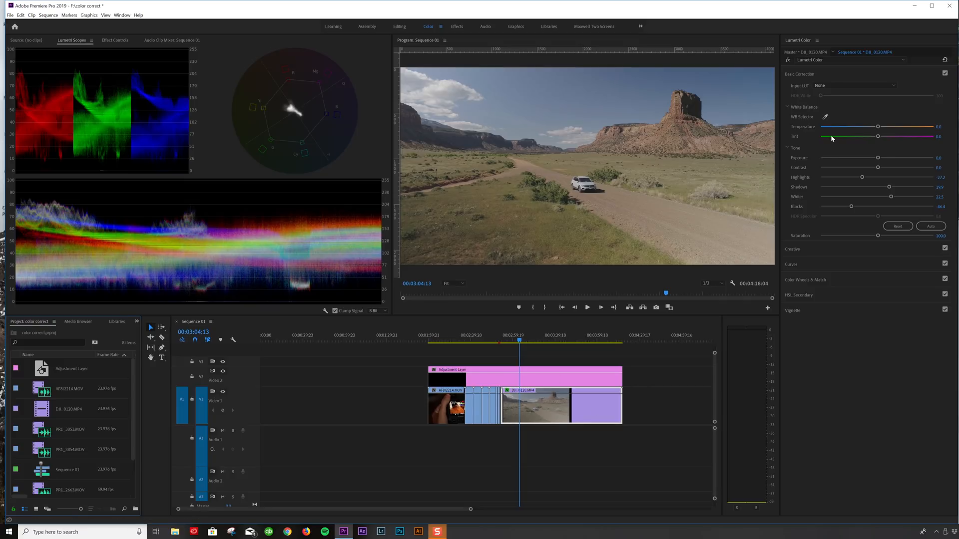
pyautogui.click(814, 253)
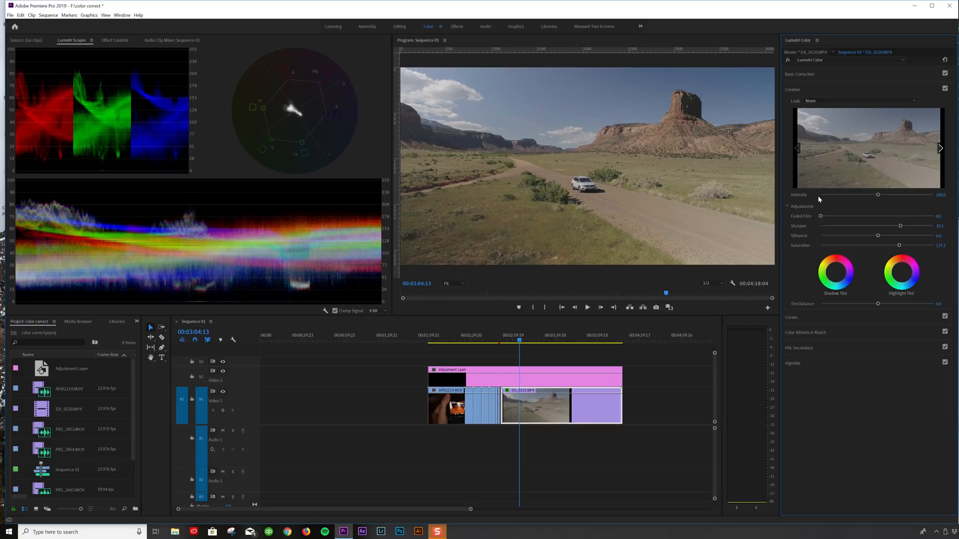
pyautogui.click(815, 103)
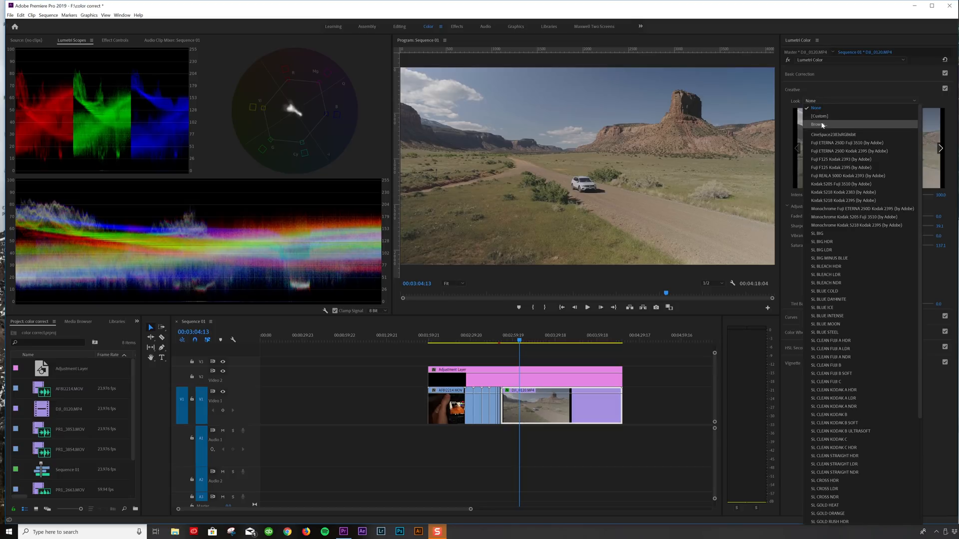
pyautogui.click(819, 125)
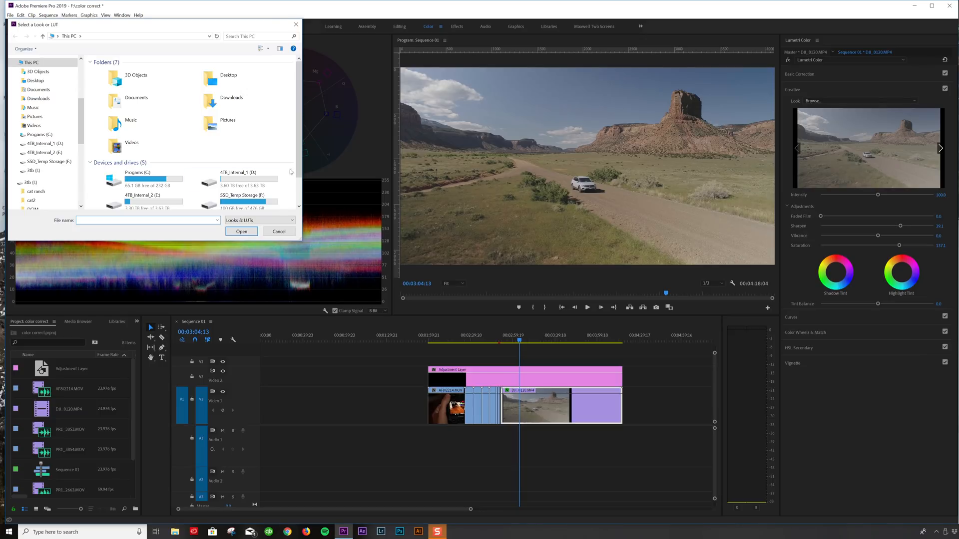
# Open the Peter McKinnon LUTS - Cine Pack 1 folder on the 4TB_Internal_1 (D:) drive as the source for the look
pyautogui.scroll(-2, 44, 179)
pyautogui.scroll(-3, 44, 178)
pyautogui.scroll(4, 45, 165)
pyautogui.click(54, 123)
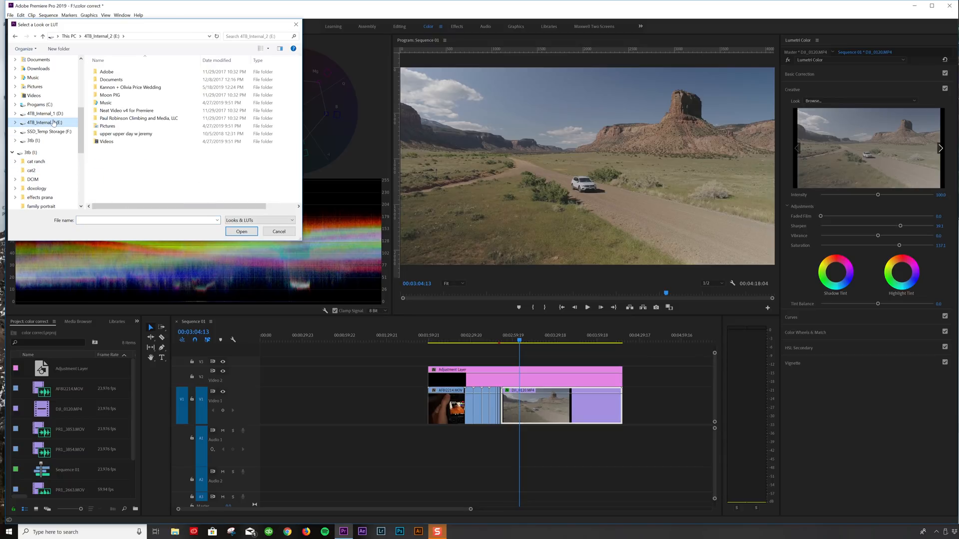
pyautogui.click(50, 114)
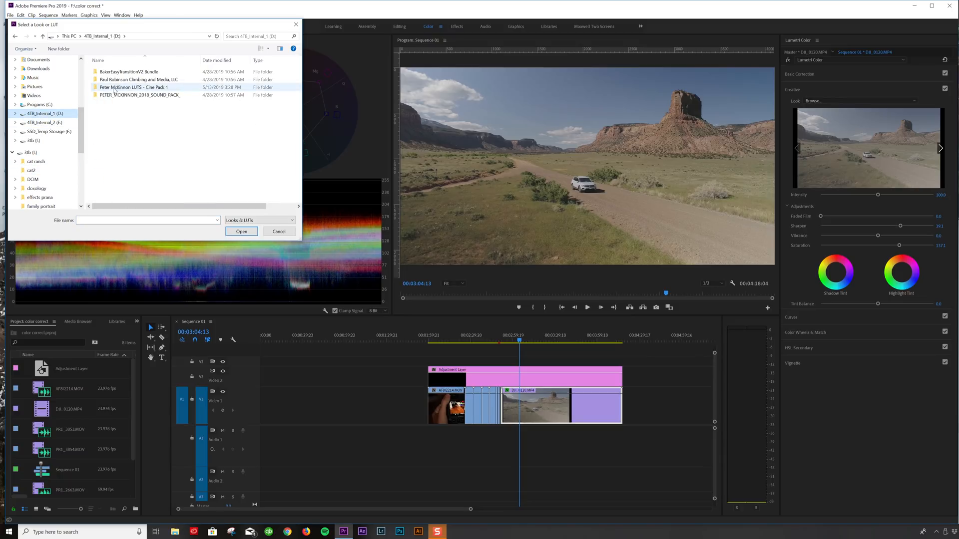
pyautogui.click(119, 89)
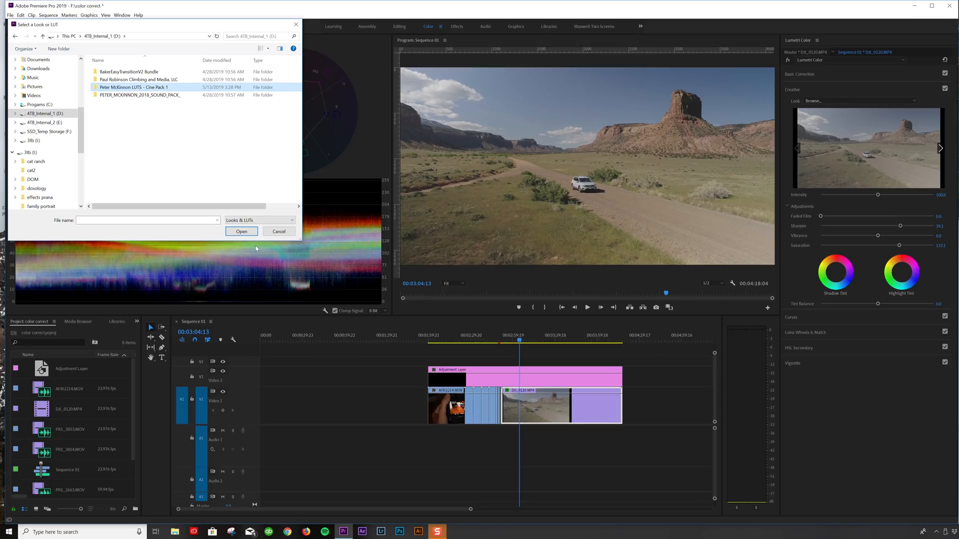
pyautogui.click(250, 231)
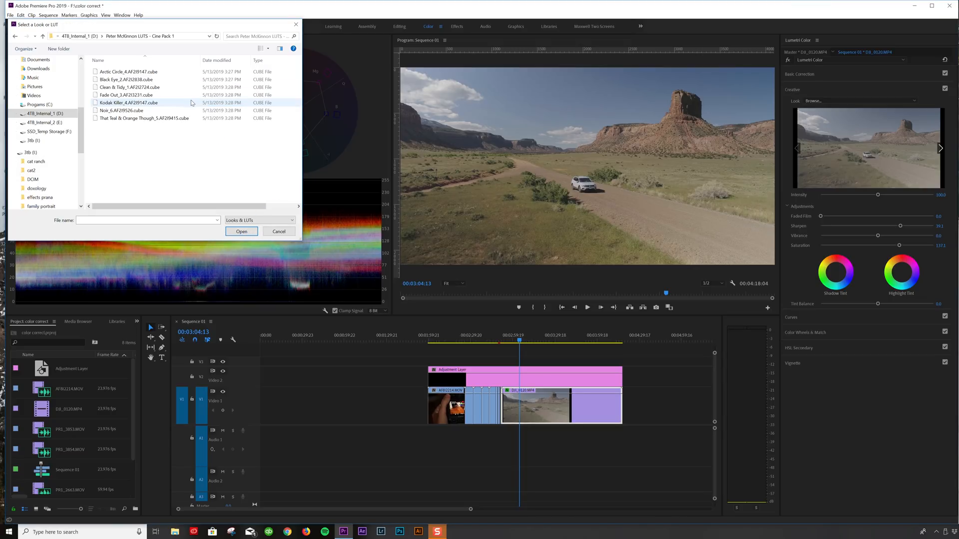
# Apply the Kodak Killer_4.AF2I9147.cube LUT as the Creative look on the desert clip
pyautogui.click(127, 74)
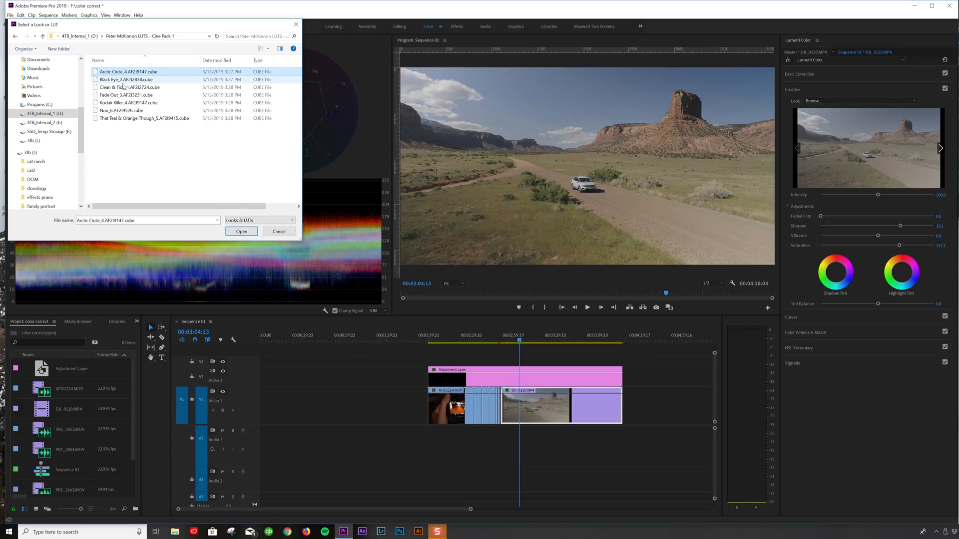
pyautogui.click(128, 103)
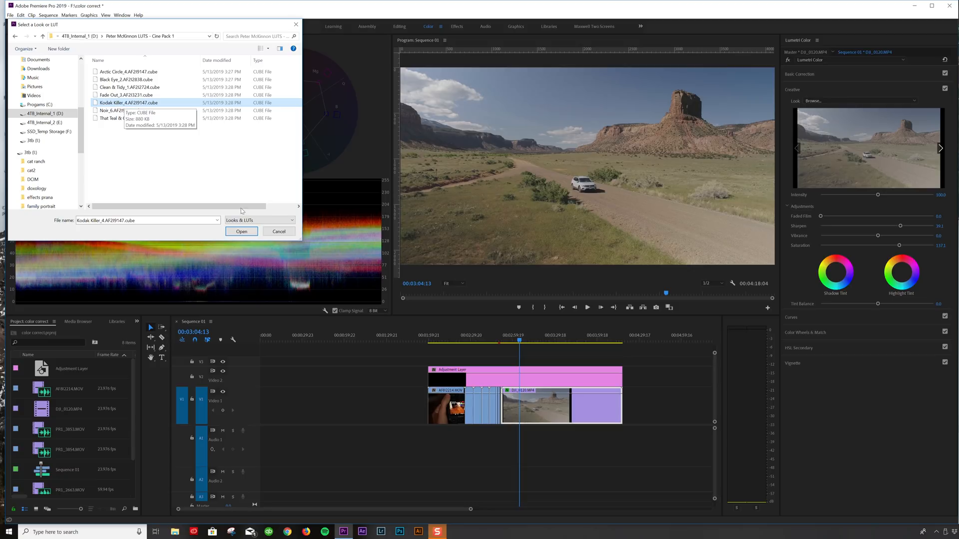
pyautogui.click(244, 233)
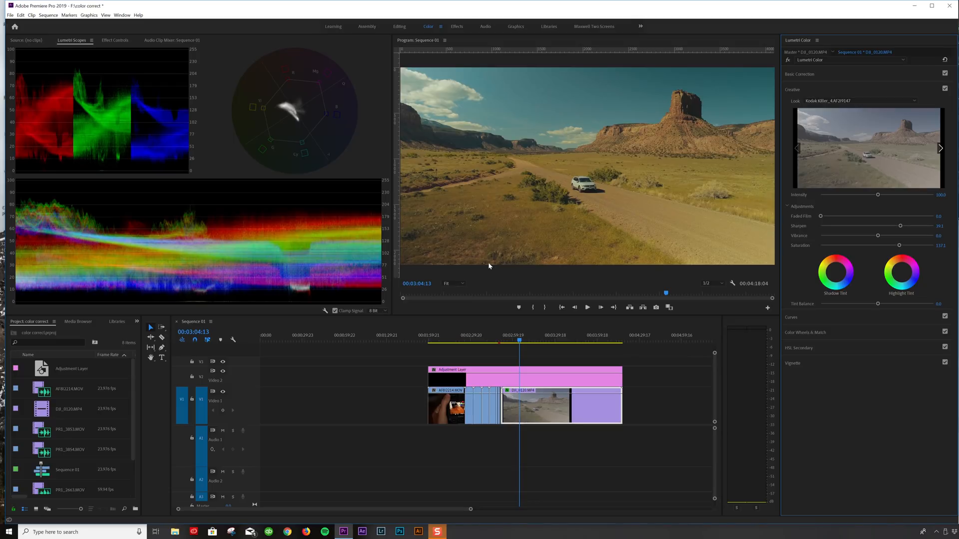
# Set the adjustment layer's opacity to 30%
pyautogui.click(535, 378)
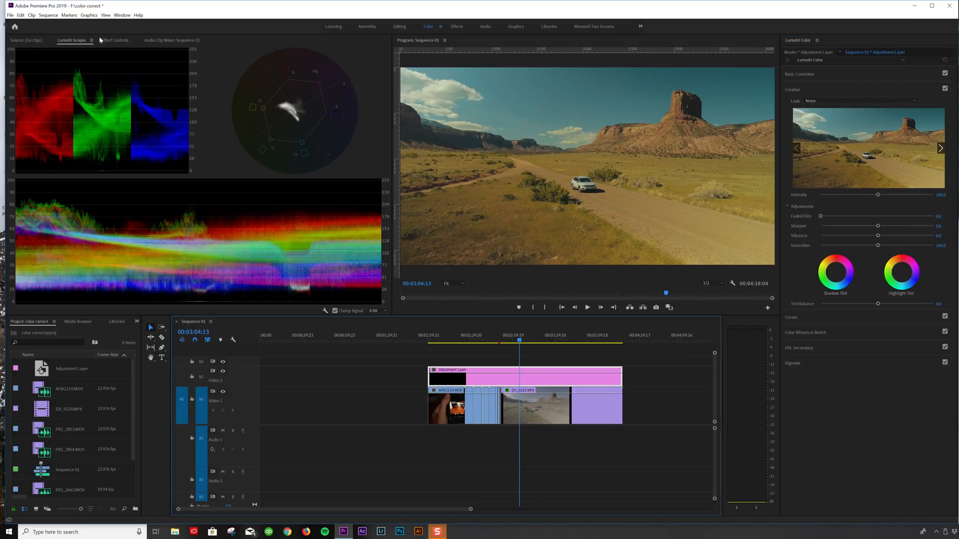
pyautogui.click(111, 41)
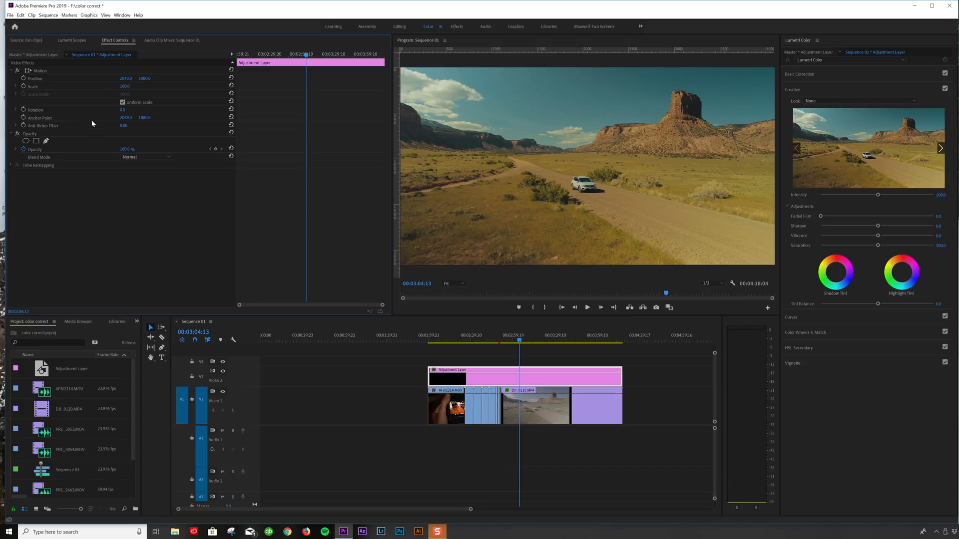
pyautogui.click(128, 149)
pyautogui.write('30')
pyautogui.press('Return')
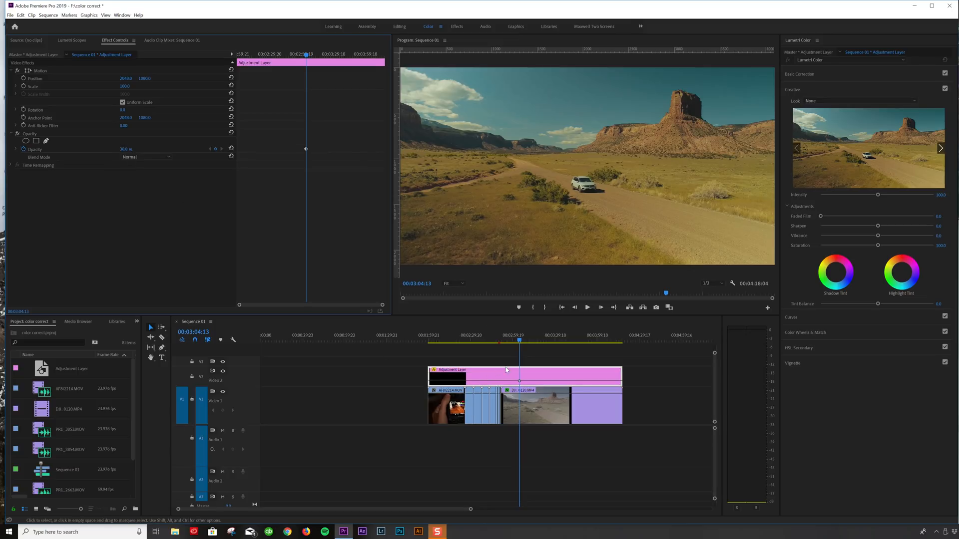
# Turn off opacity animation on the adjustment layer and delete its existing keyframes
pyautogui.click(548, 379)
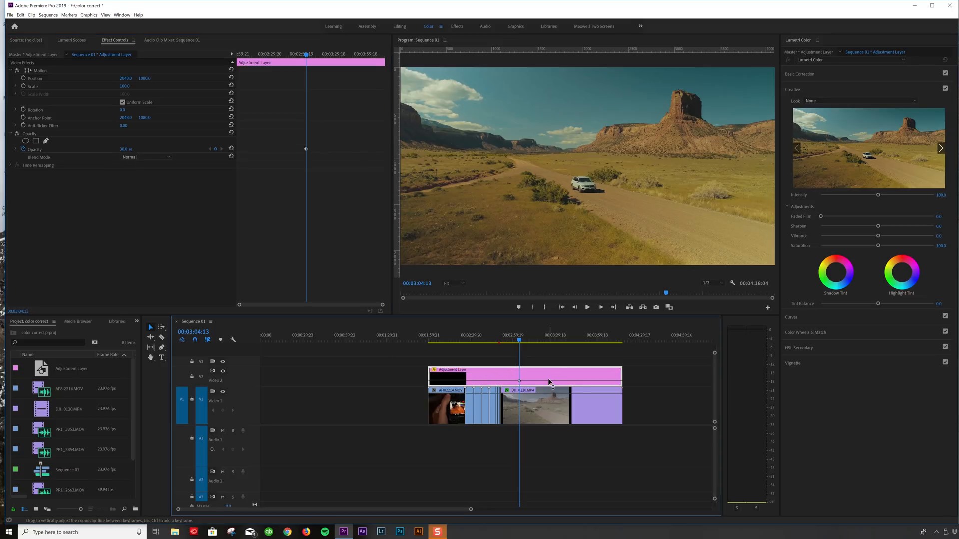
pyautogui.click(23, 149)
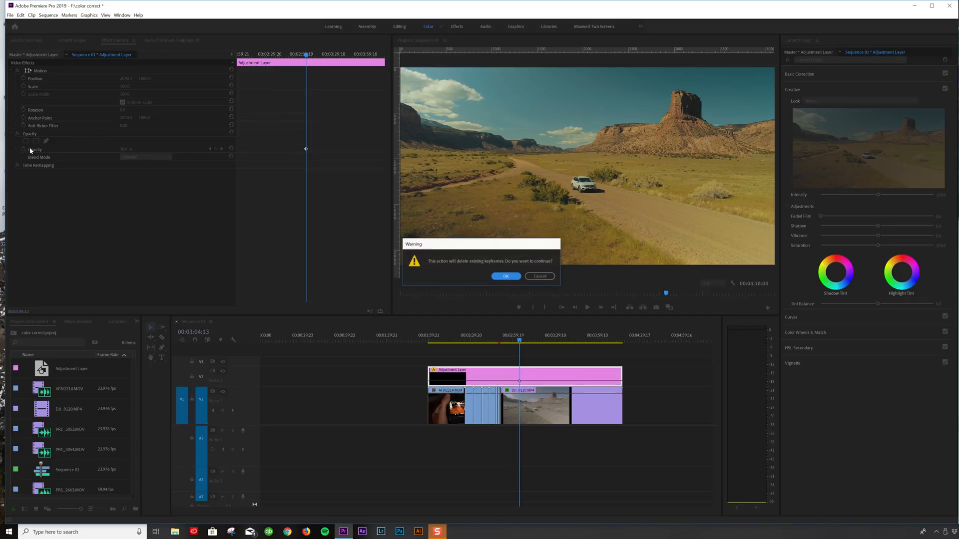
pyautogui.click(513, 279)
pyautogui.click(505, 375)
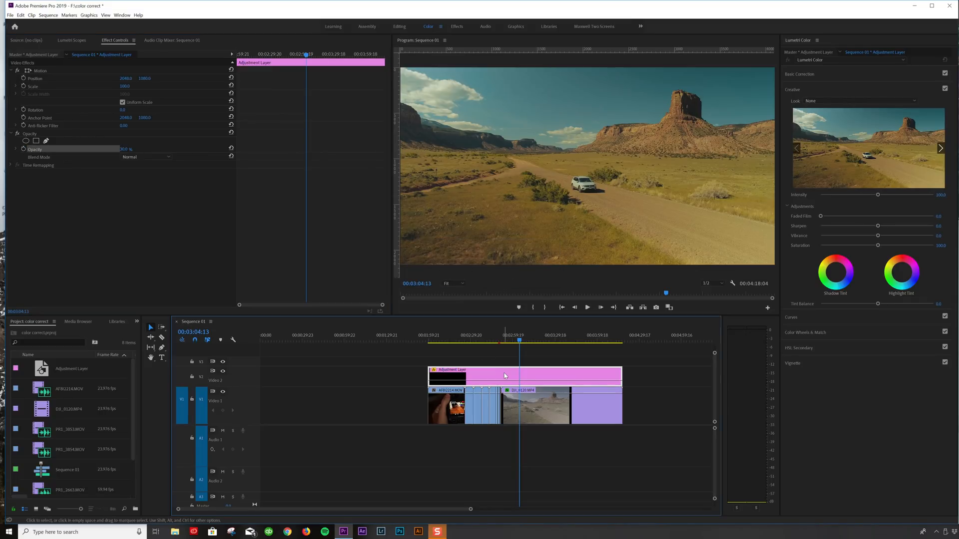
# Undo the adjustment layer's opacity changes and the LUT applied directly to the desert clip
pyautogui.hotkey('ctrl', 'z')
pyautogui.hotkey('ctrl', 'z')
pyautogui.click(582, 413)
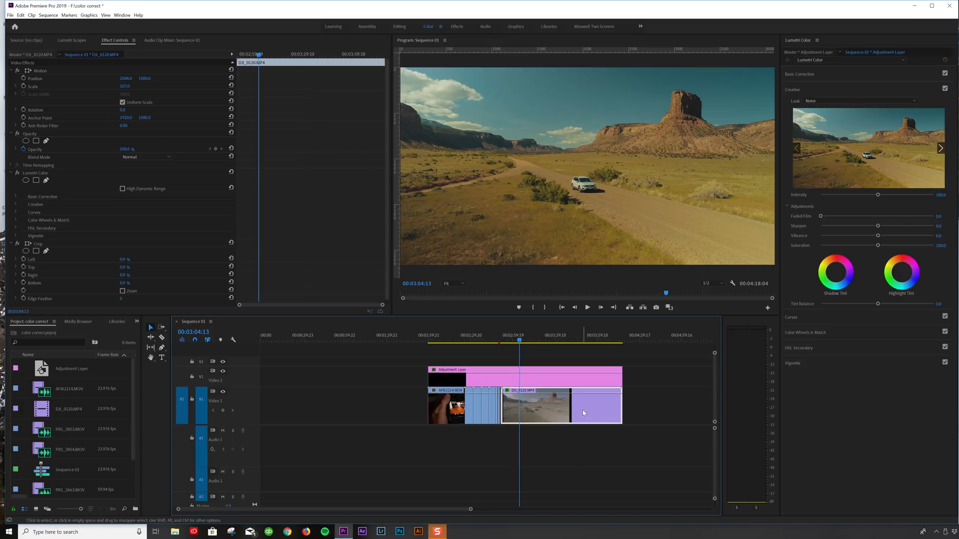
# Apply the Kodak Killer_4.AF2I9147.cube LUT as the Creative look on the adjustment layer
pyautogui.click(580, 377)
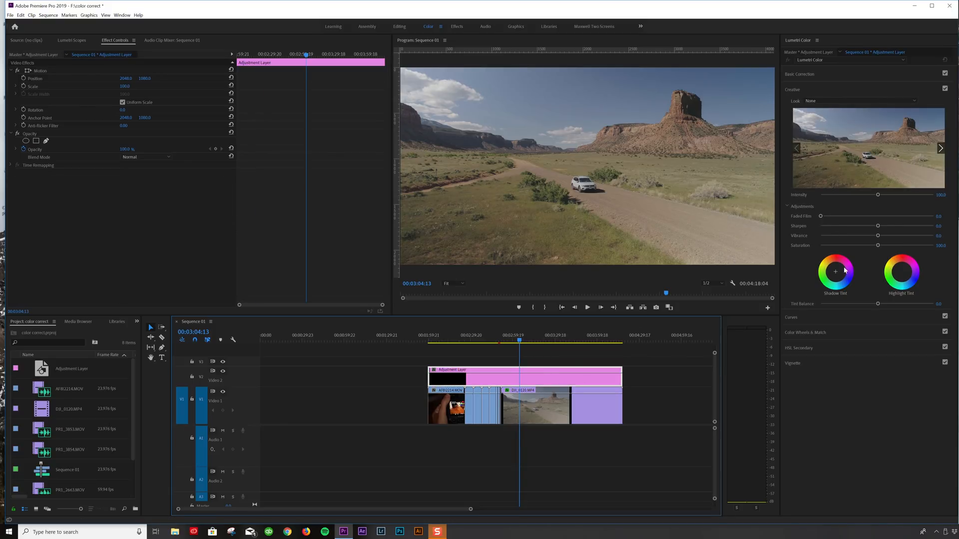
pyautogui.click(825, 101)
pyautogui.click(827, 113)
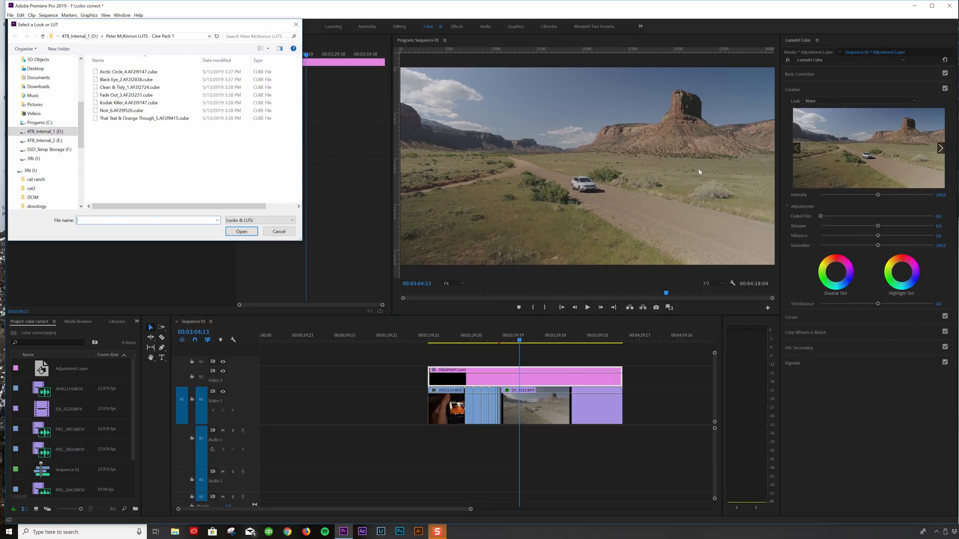
pyautogui.click(128, 103)
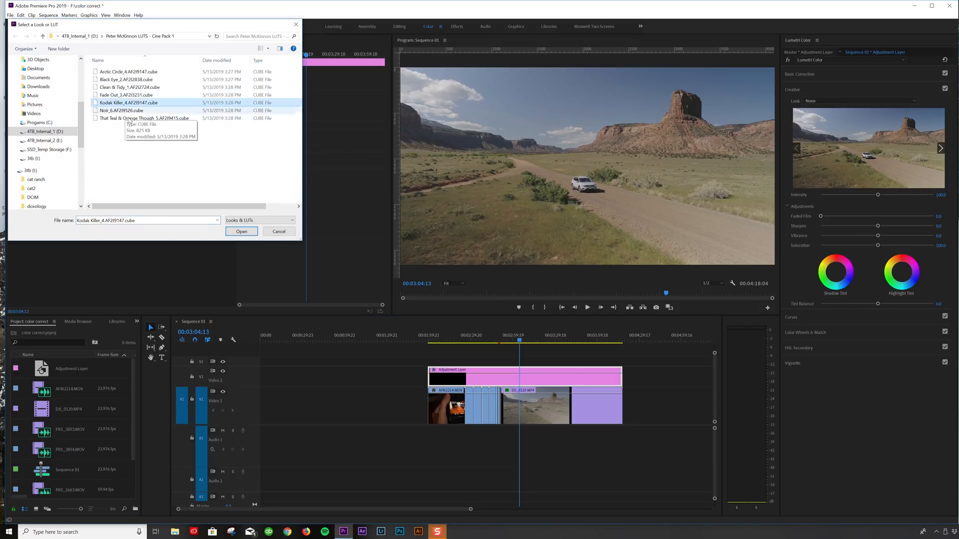
pyautogui.click(242, 231)
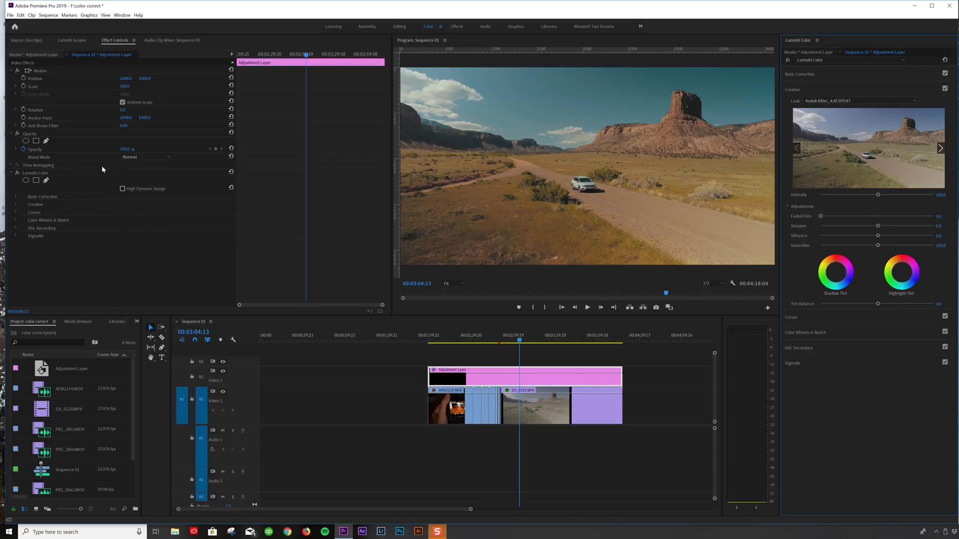
# Turn off opacity animation on the adjustment layer and set its opacity to 30%
pyautogui.click(129, 148)
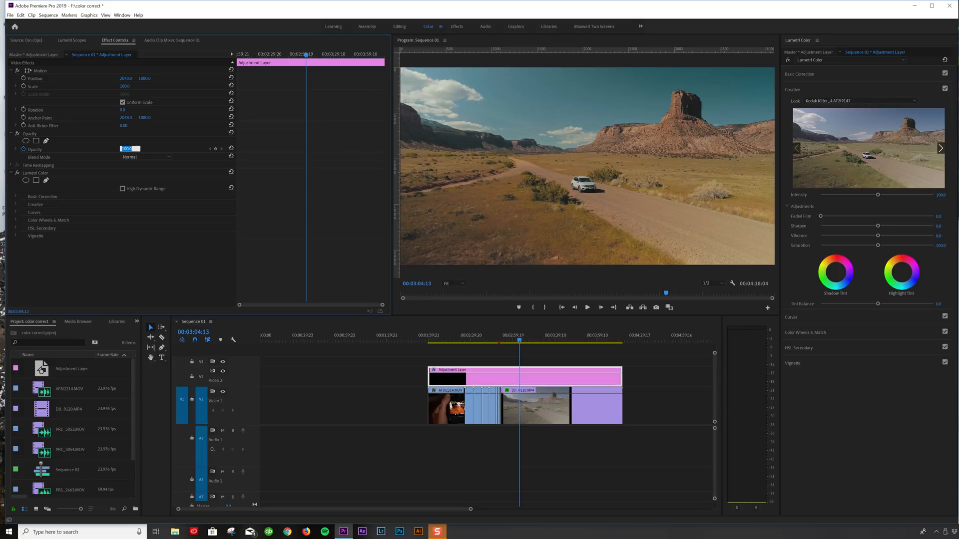
pyautogui.click(23, 148)
pyautogui.click(130, 149)
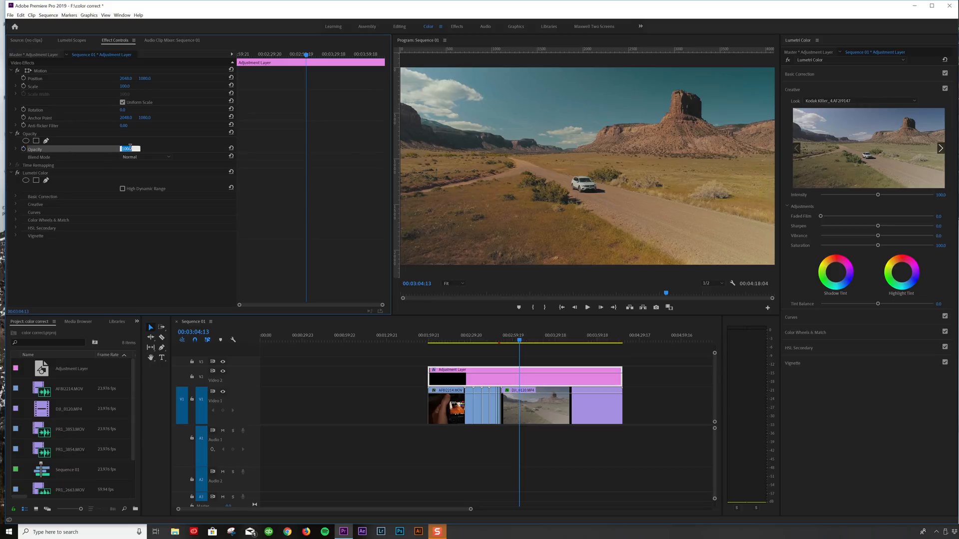
pyautogui.write('30')
pyautogui.press('Return')
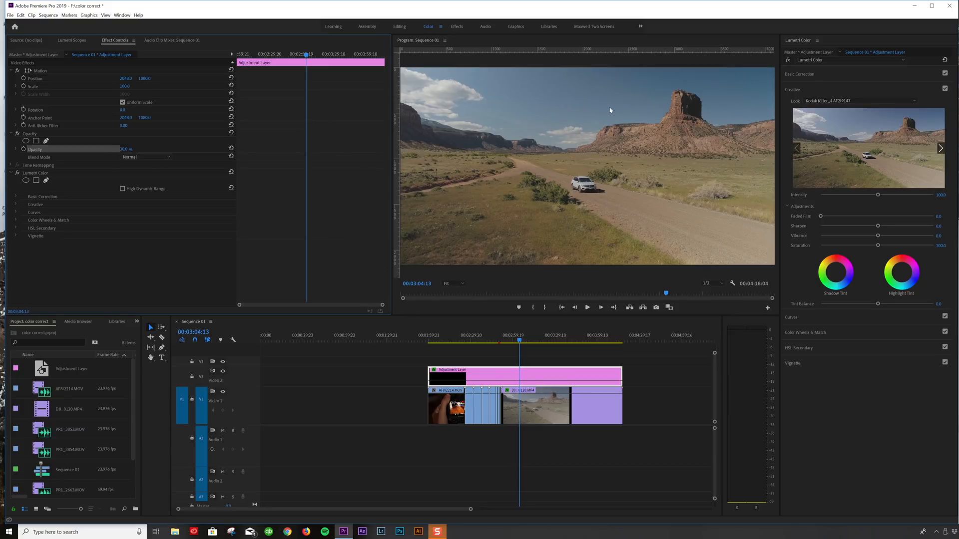
# Compare the picture with Video 2 hidden and shown, and scrub the graded clips, stopping at 00:03:35:21 with the desert clip selected
pyautogui.click(222, 374)
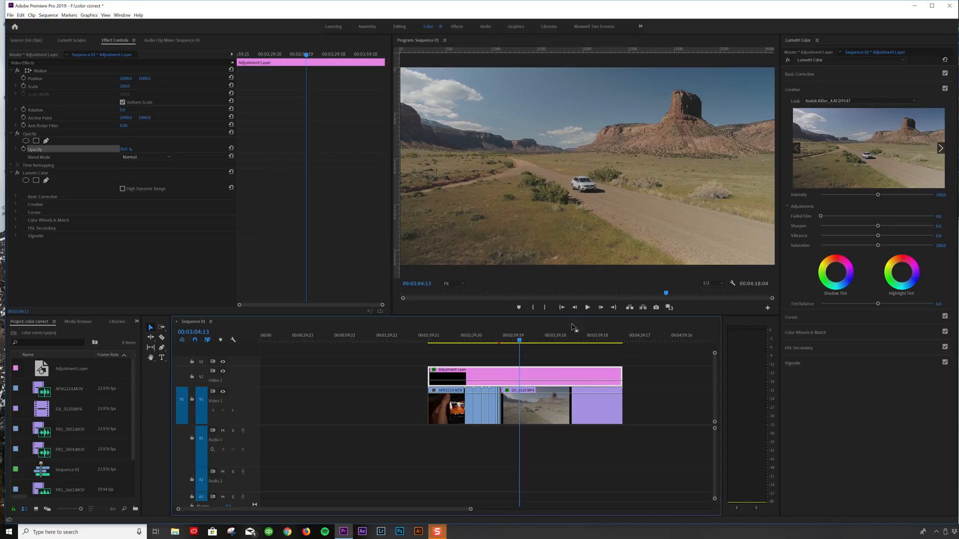
pyautogui.moveTo(520, 335); pyautogui.dragTo(566, 335)
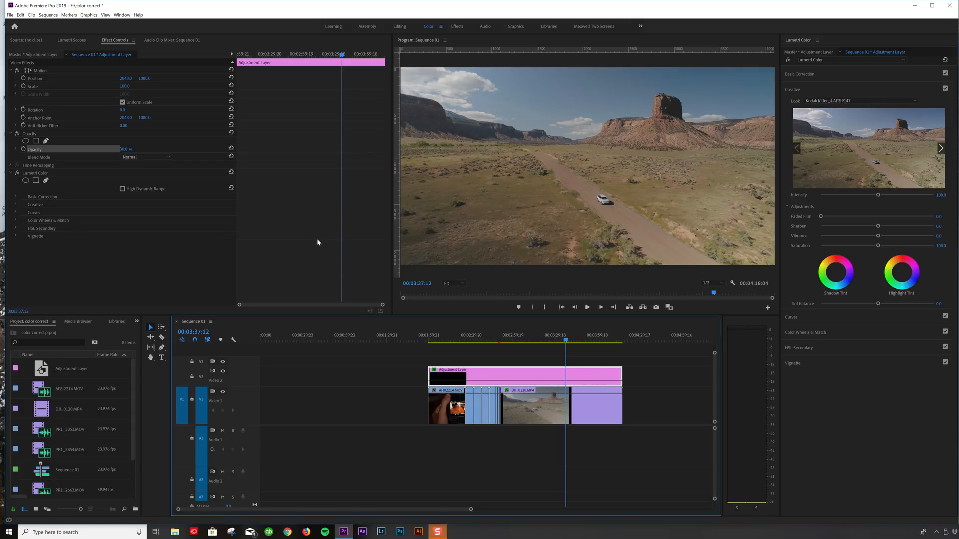
pyautogui.moveTo(492, 337); pyautogui.dragTo(564, 326)
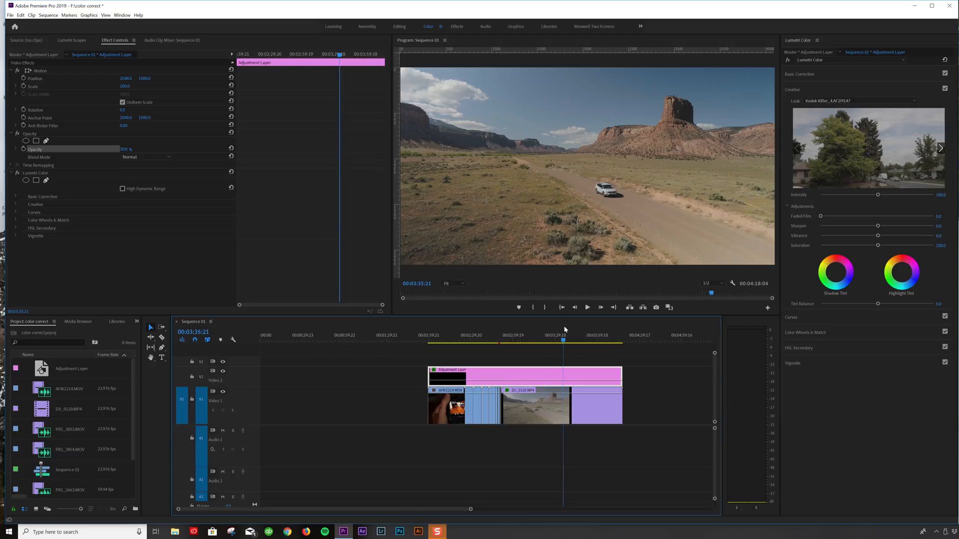
pyautogui.click(549, 419)
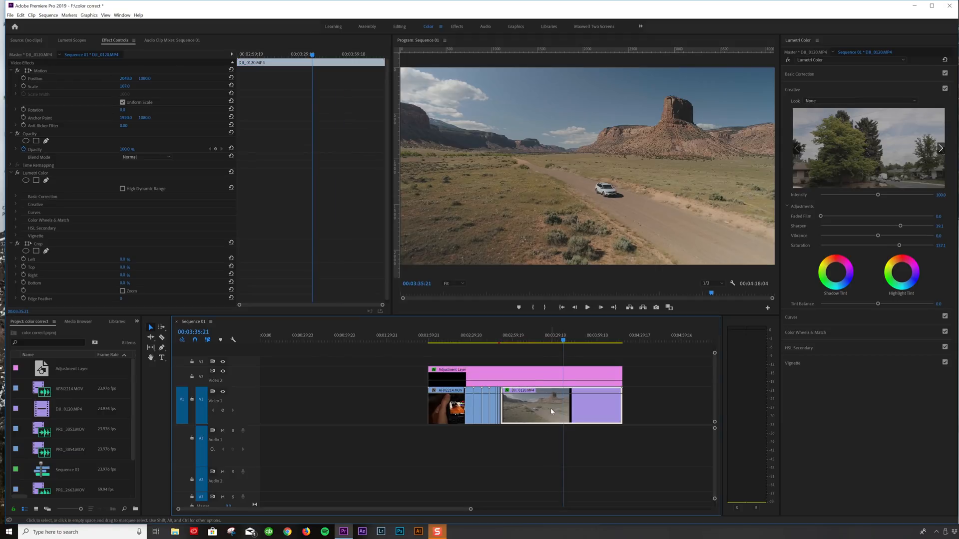